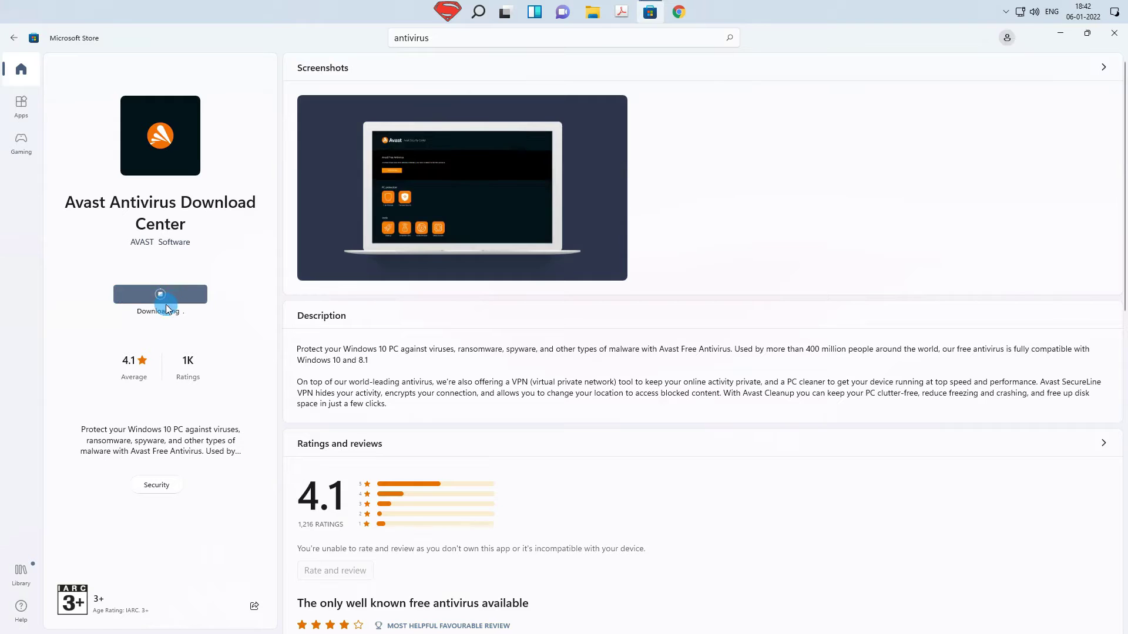
Return to the antivirus search results and look through the listed apps.
click(13, 37)
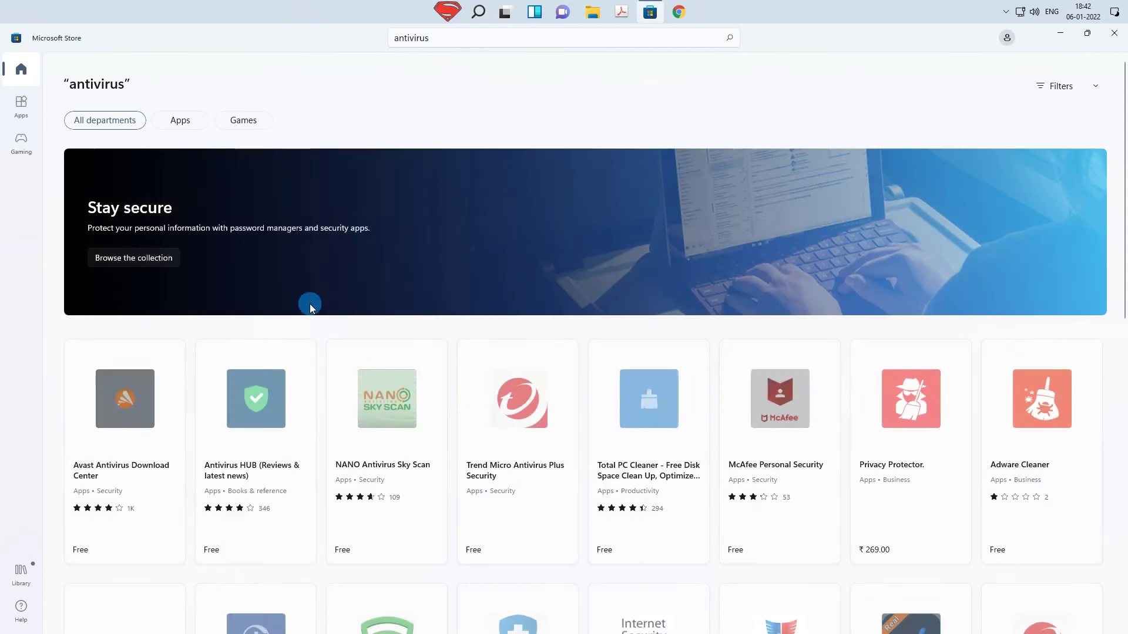
scroll(310, 307, down, 3)
scroll(310, 305, down, 8)
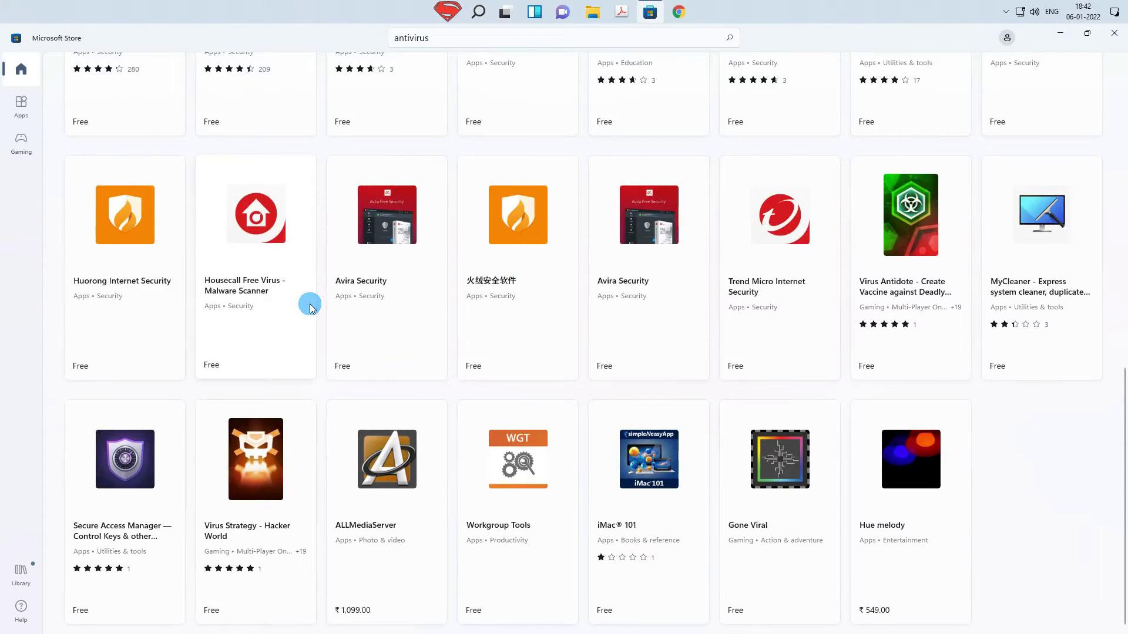
scroll(307, 300, up, 11)
View the 360 Total Security page from the antivirus search suggestions, and return to the results.
click(416, 42)
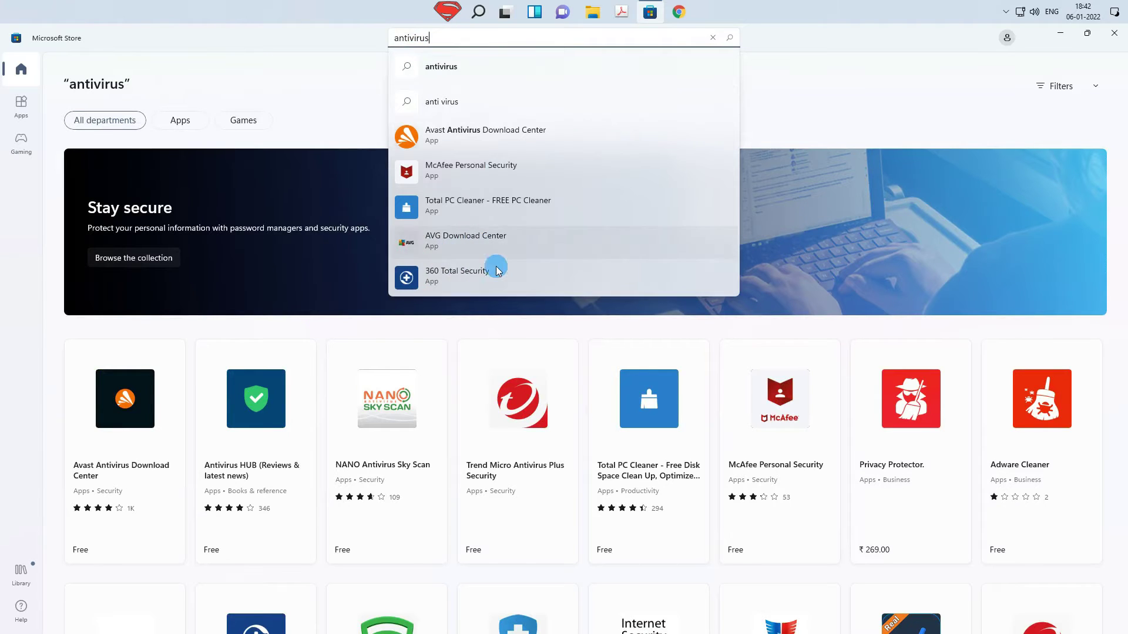
click(431, 285)
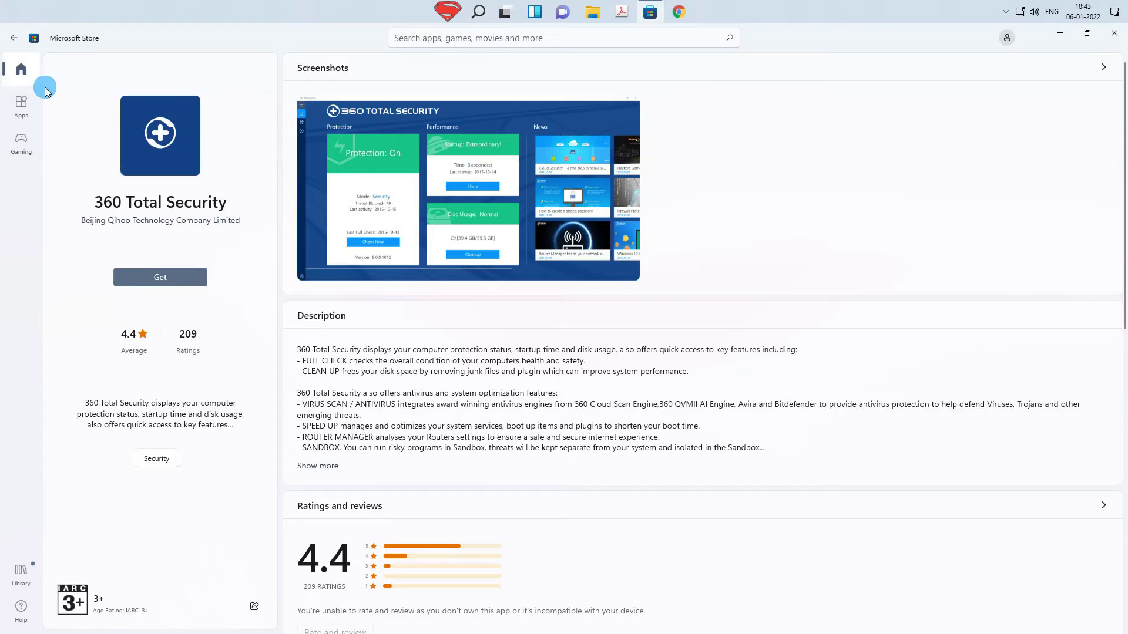
click(12, 39)
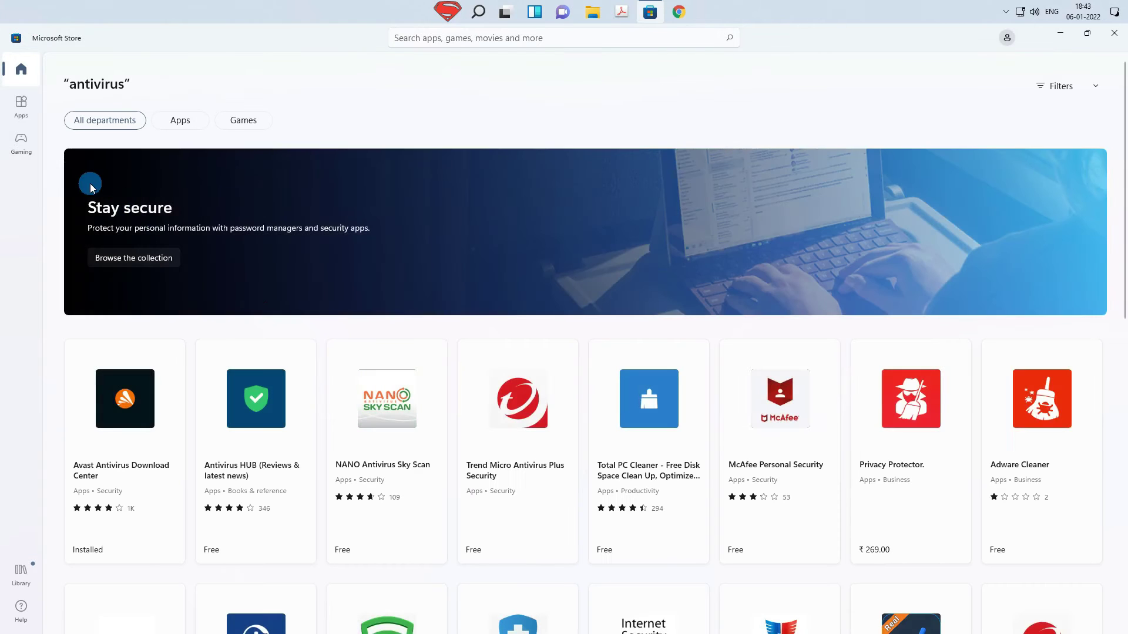
Launch the installed Avast Antivirus Download Center from its store page and leave only its window open, maximized.
click(164, 438)
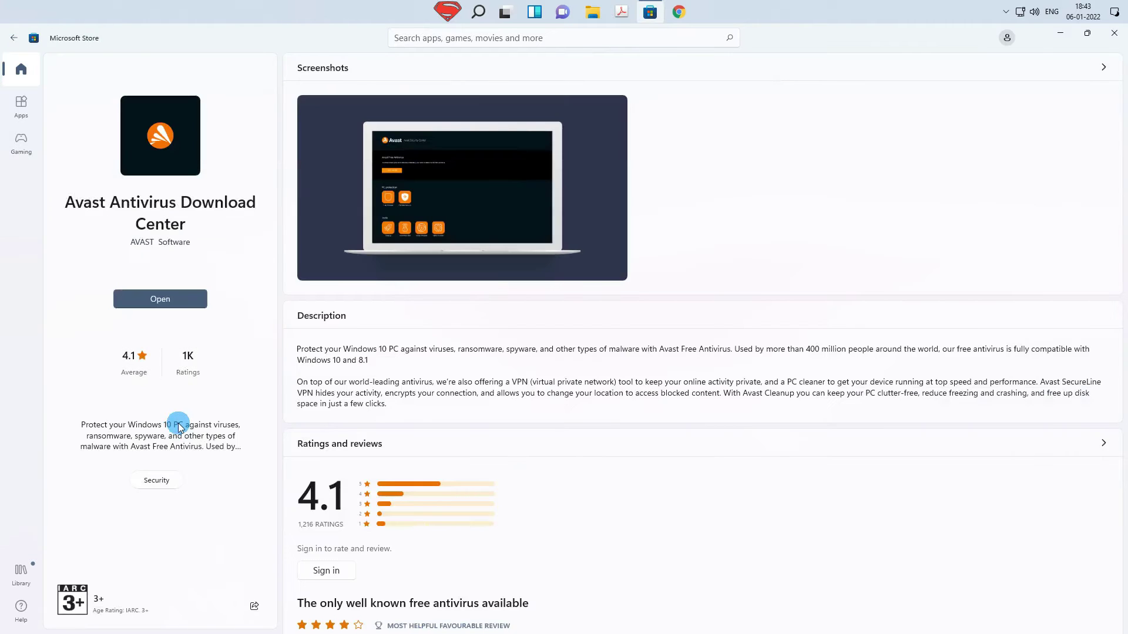
click(167, 297)
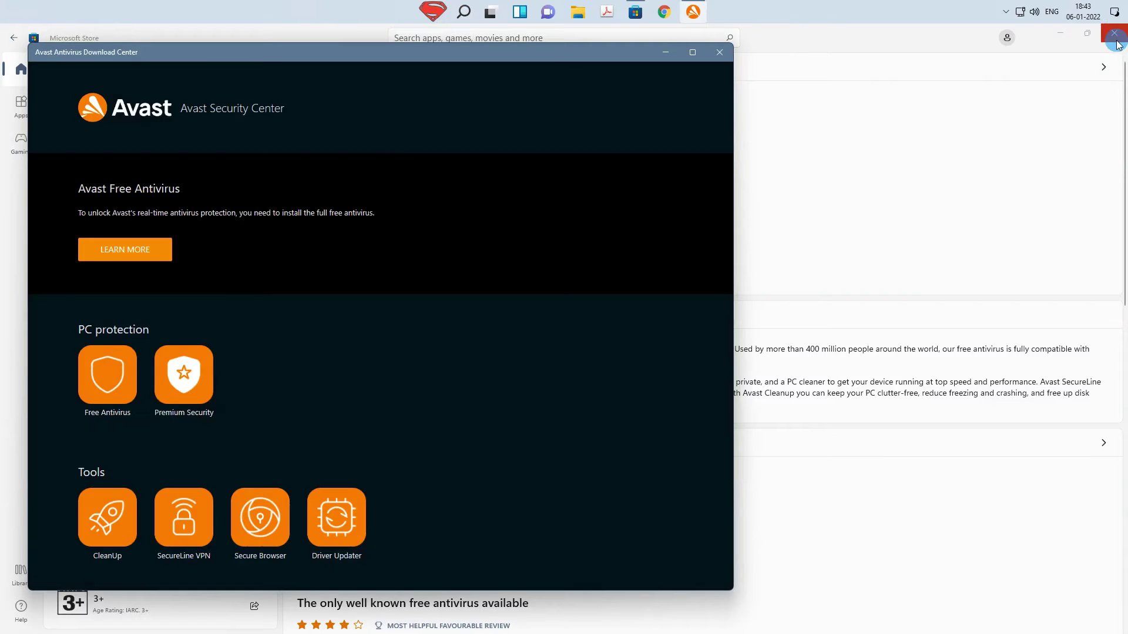
click(1115, 39)
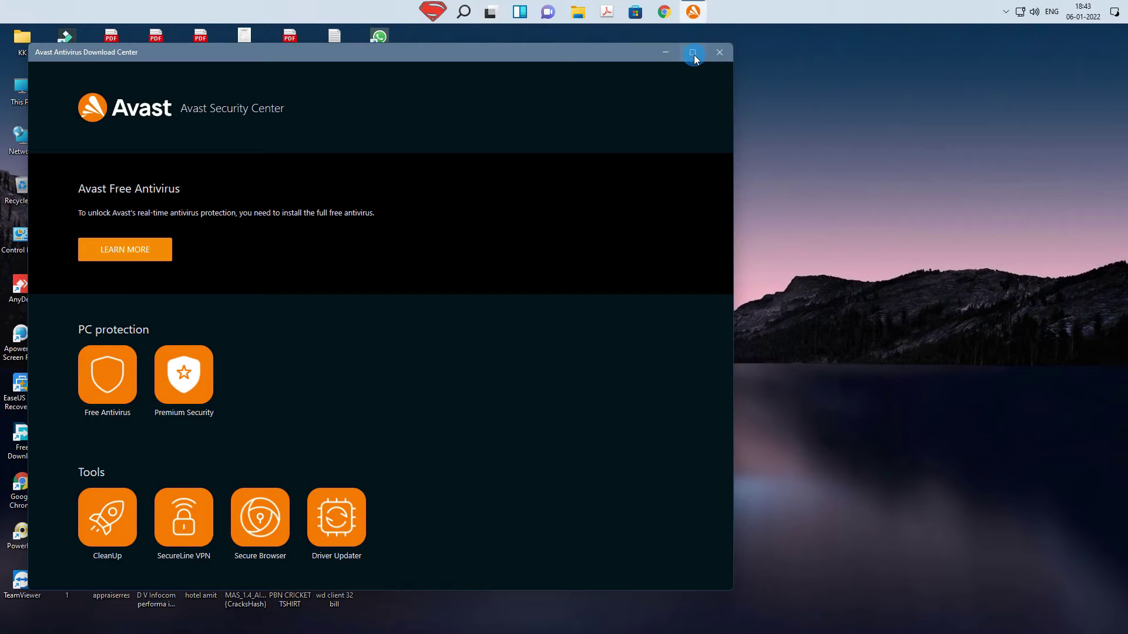
click(693, 53)
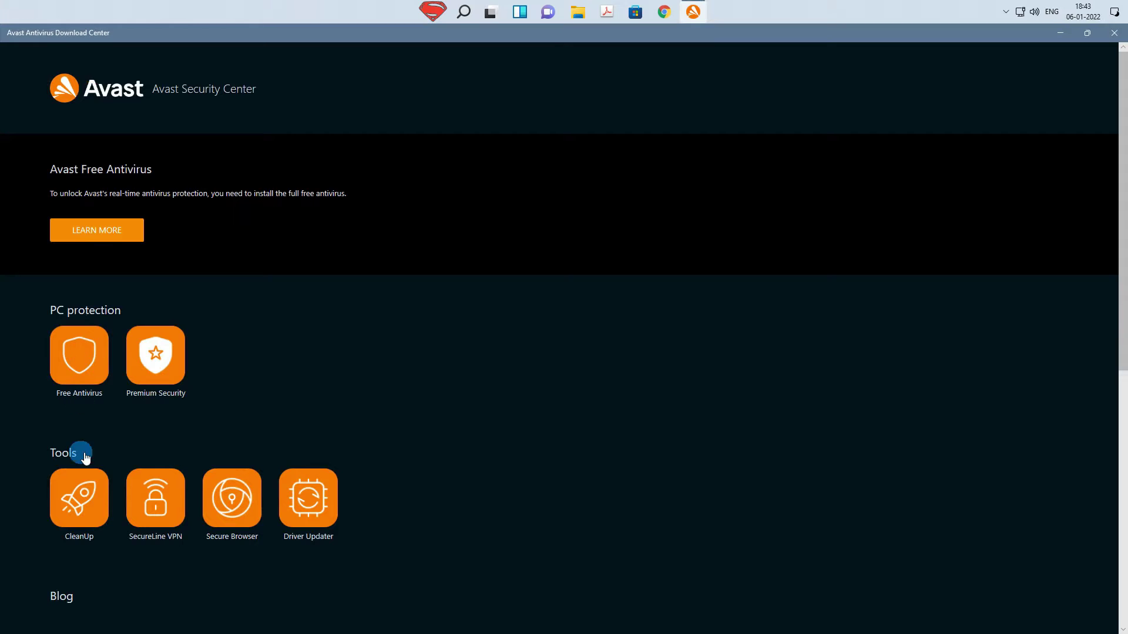
Look through the PC protection, Tools and Blog sections of the Avast Security Center.
click(86, 506)
scroll(164, 503, down, 8)
click(165, 505)
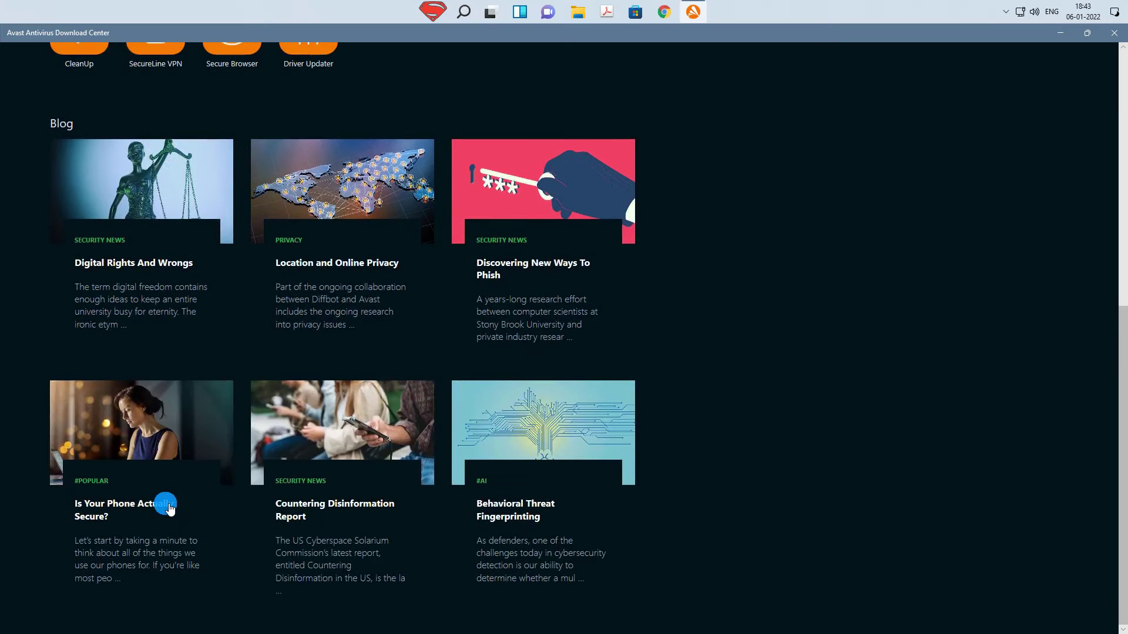
scroll(169, 508, up, 8)
scroll(169, 508, down, 8)
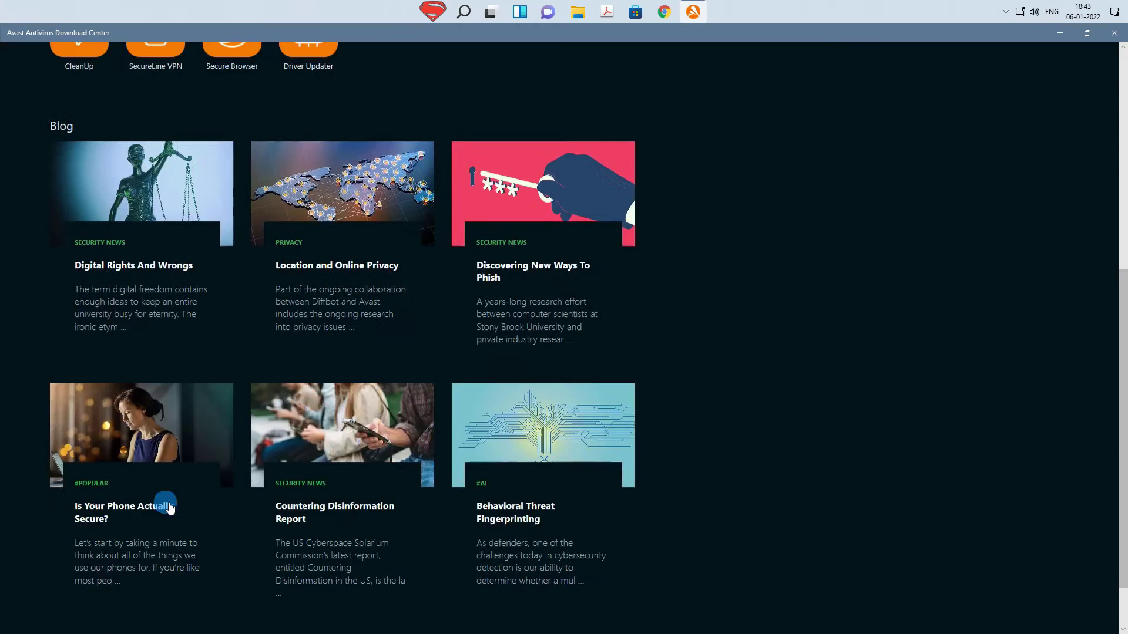
scroll(170, 509, up, 6)
scroll(169, 508, up, 3)
View the web pages for Avast Free Antivirus and Premium Security, closing the browser after each one.
click(75, 370)
click(77, 375)
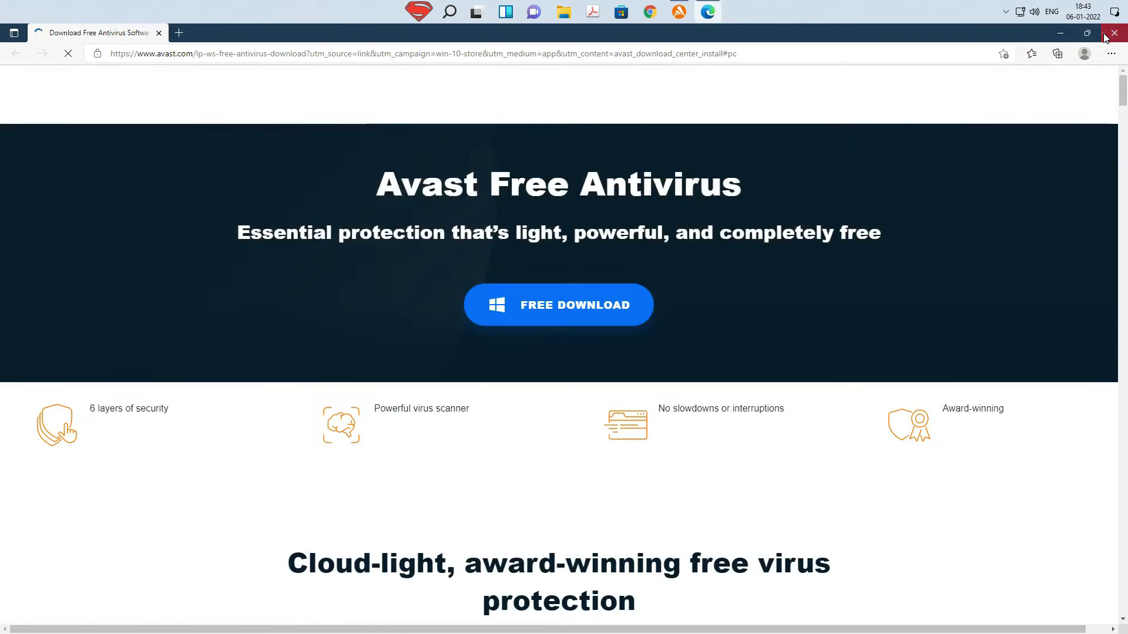
click(1104, 37)
click(172, 364)
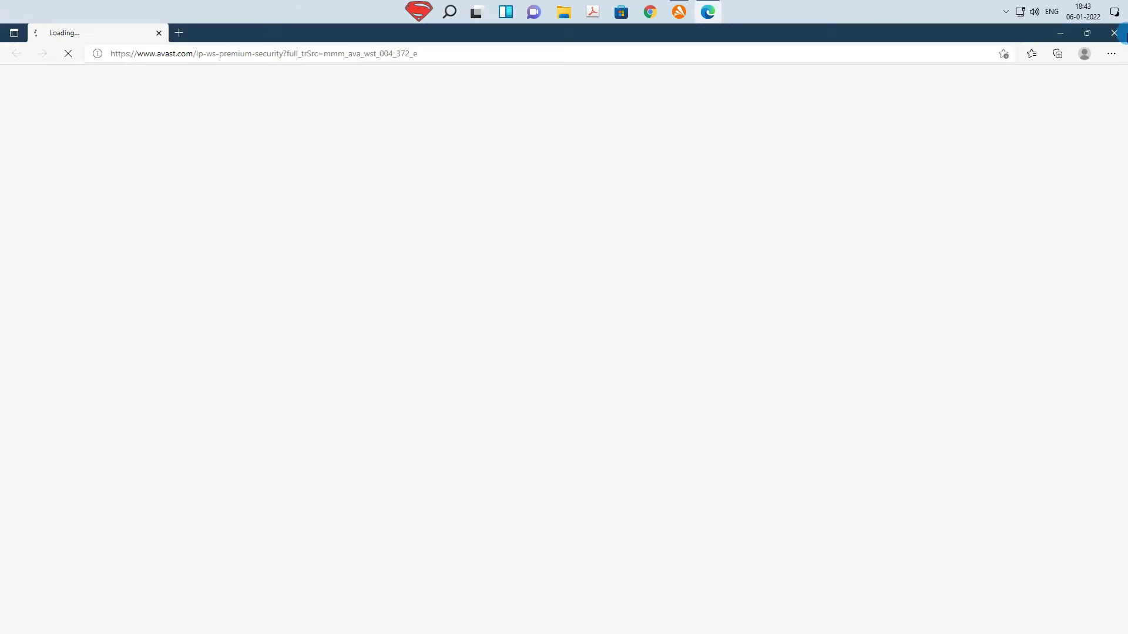
click(1115, 36)
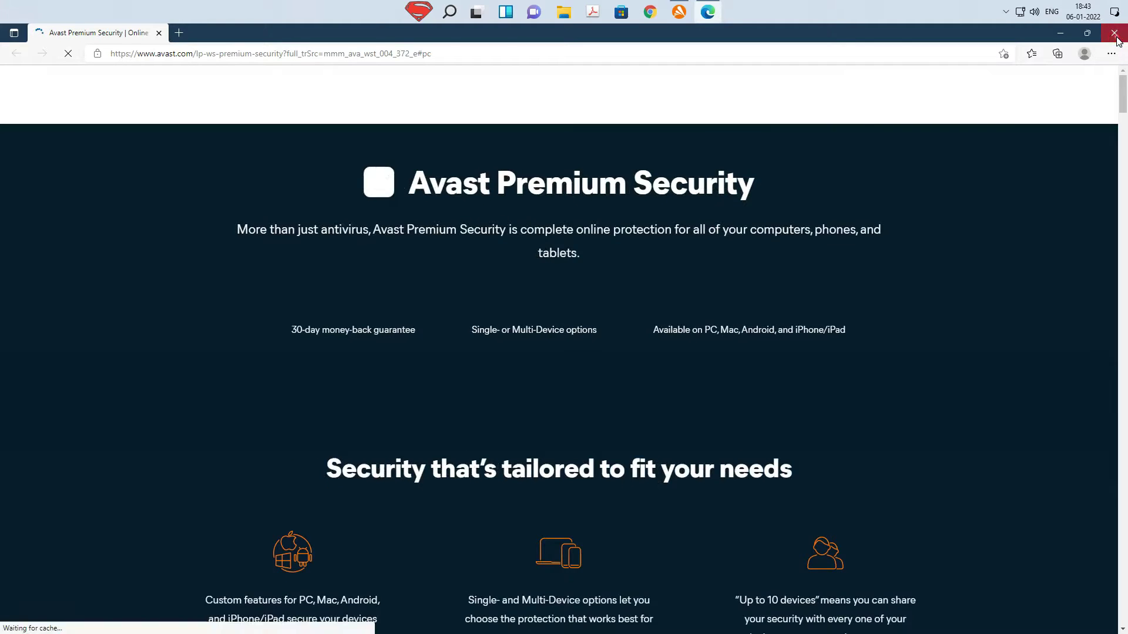
click(1114, 34)
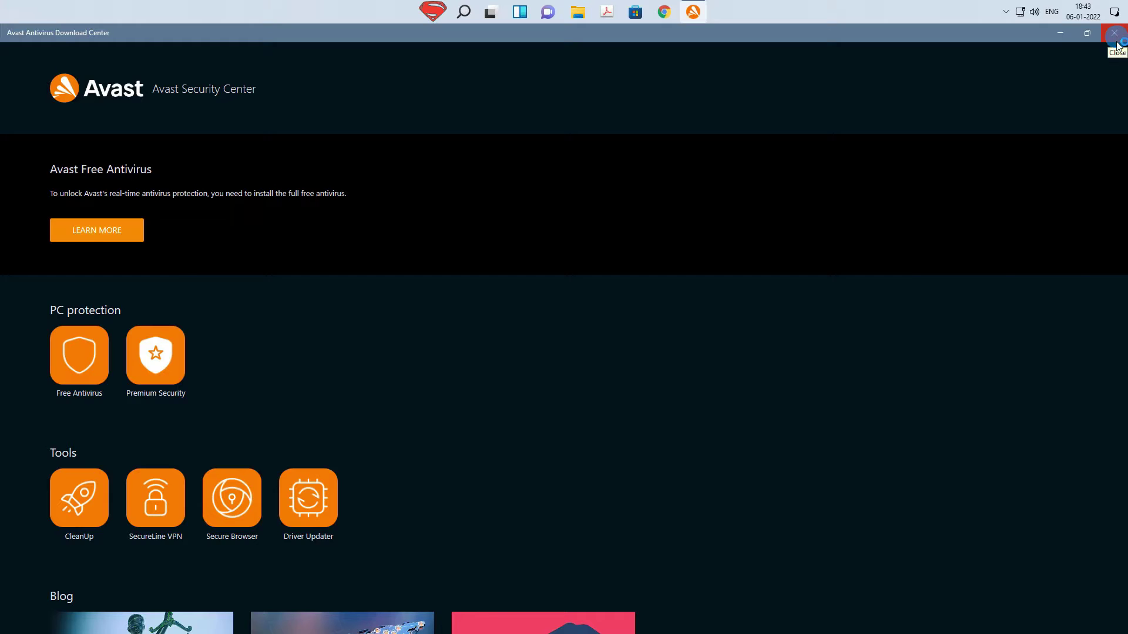
Close the Avast Download Center and search Microsoft Store for "antivirus" again.
click(1115, 36)
click(639, 17)
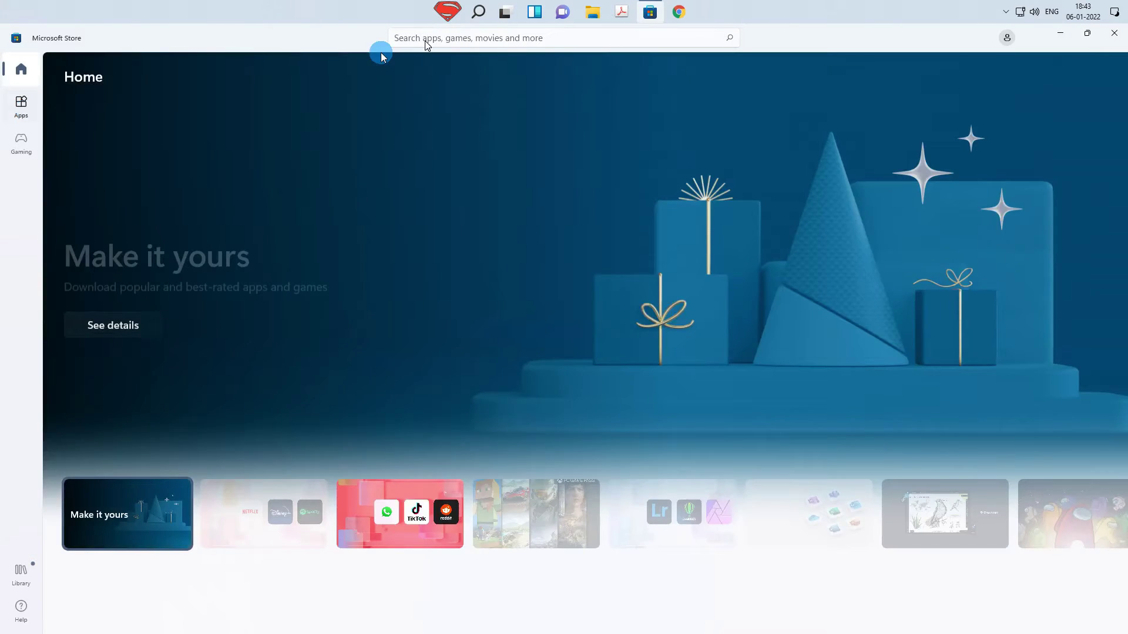
click(427, 41)
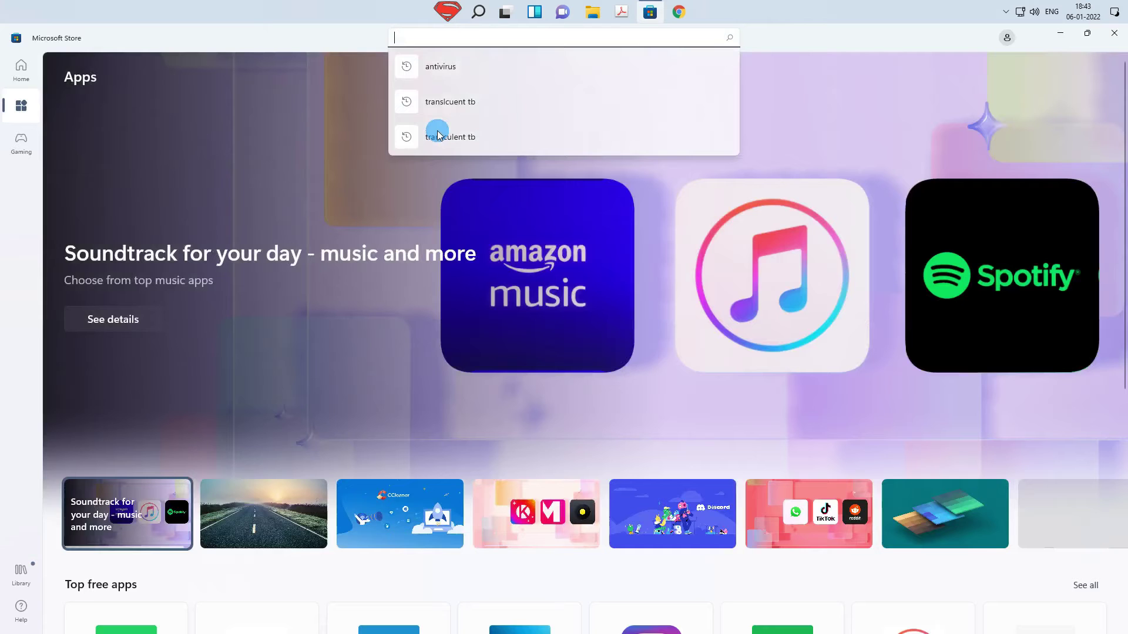
click(444, 65)
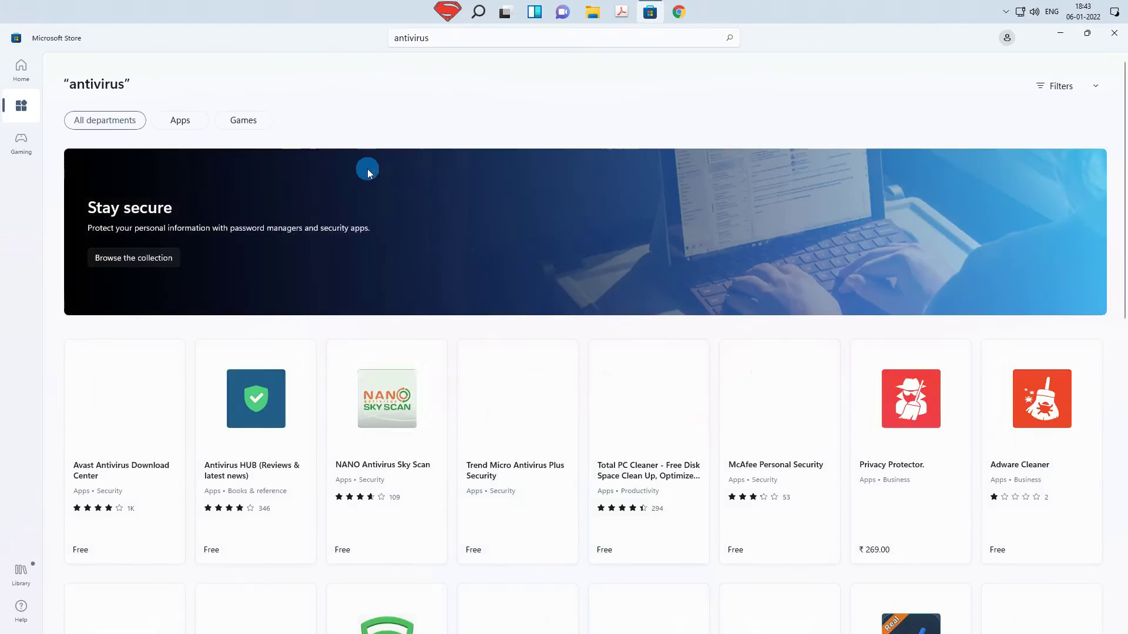
Install the second Avira Security app listed in the antivirus search results.
scroll(368, 173, down, 10)
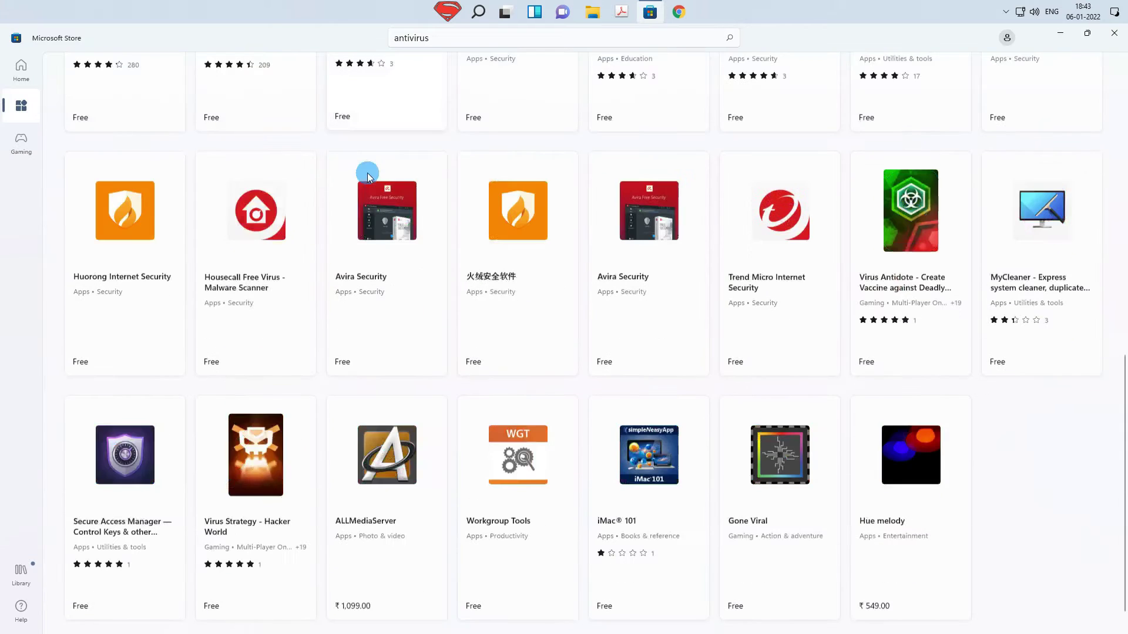
click(676, 221)
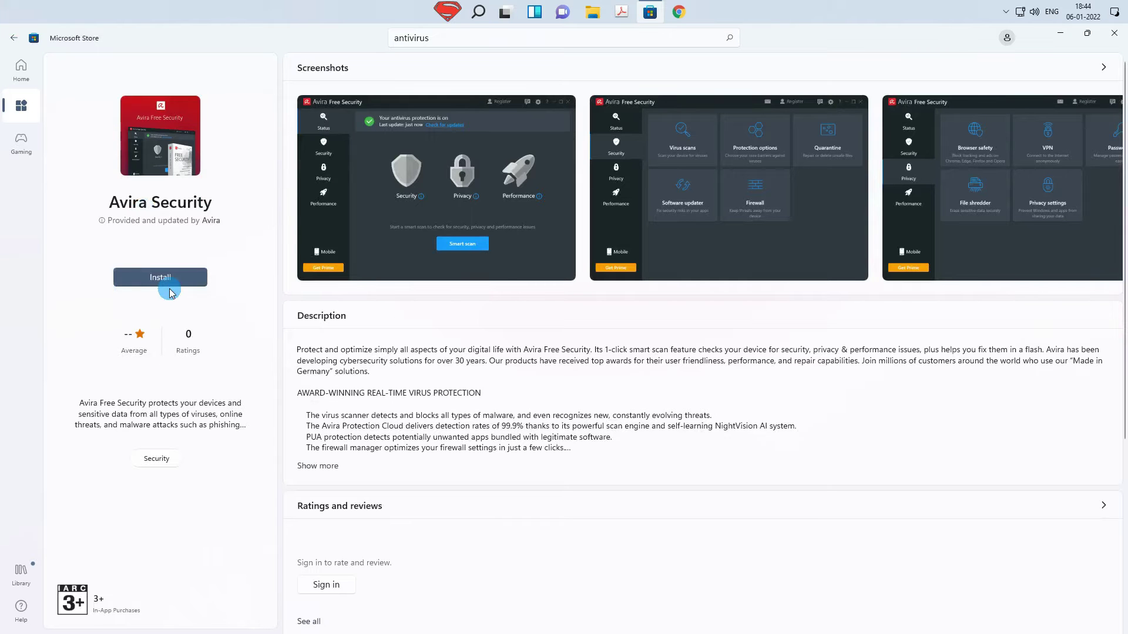
click(168, 281)
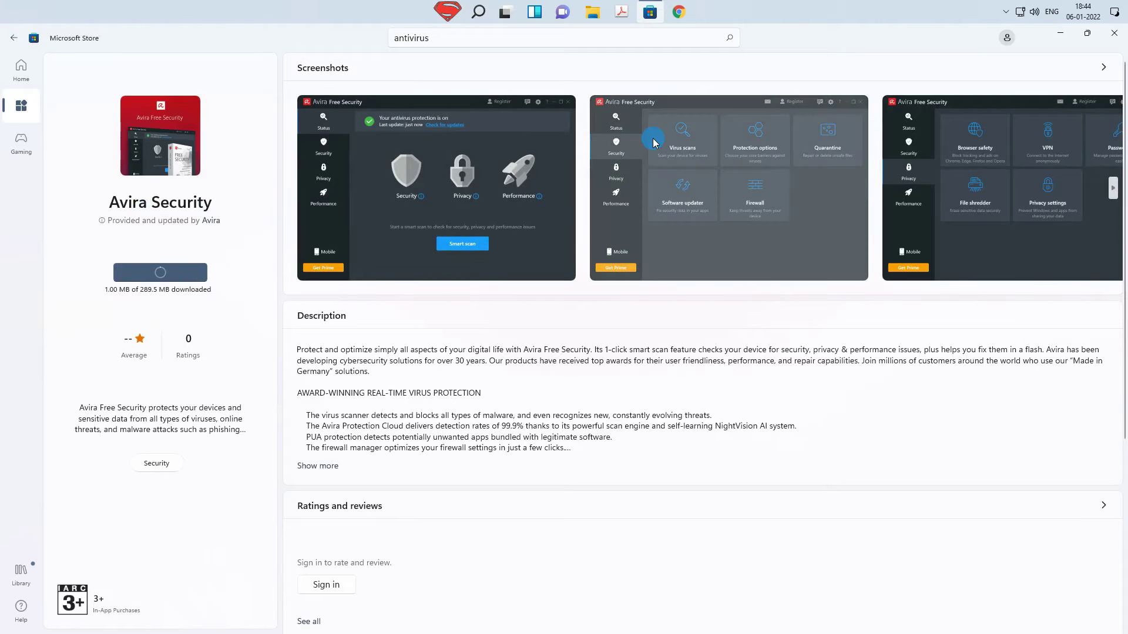
click(1005, 11)
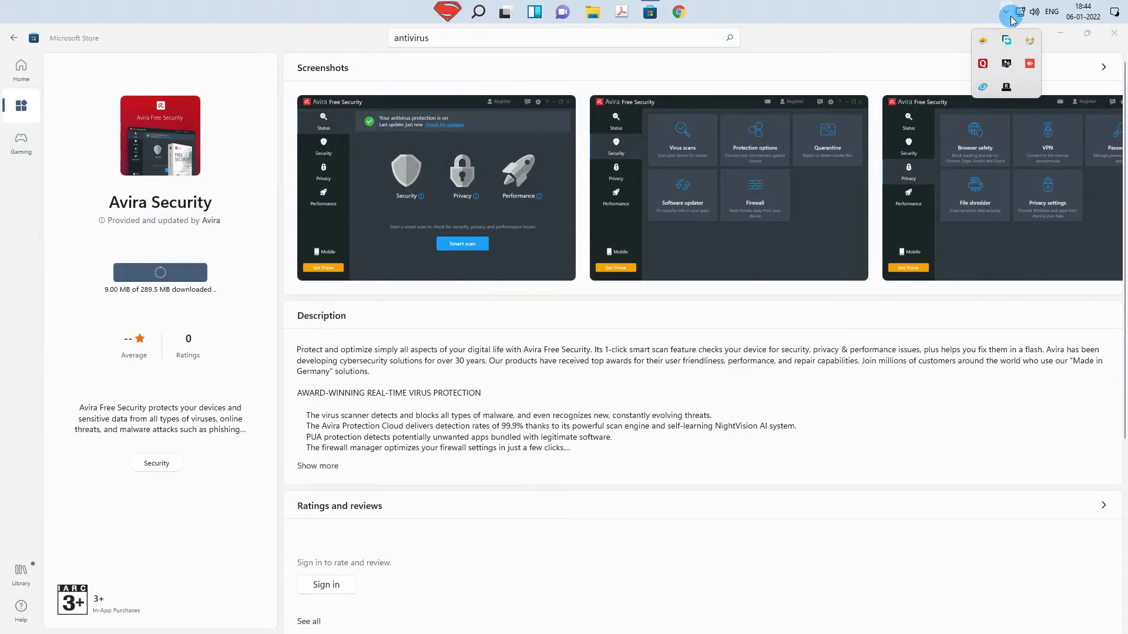
click(111, 209)
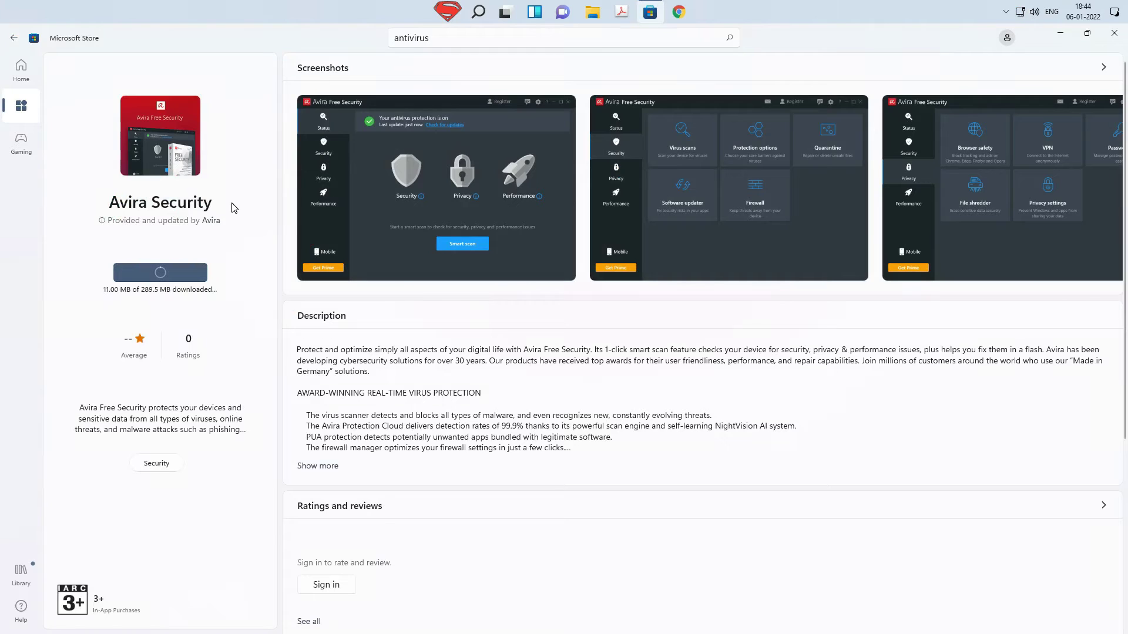
click(212, 184)
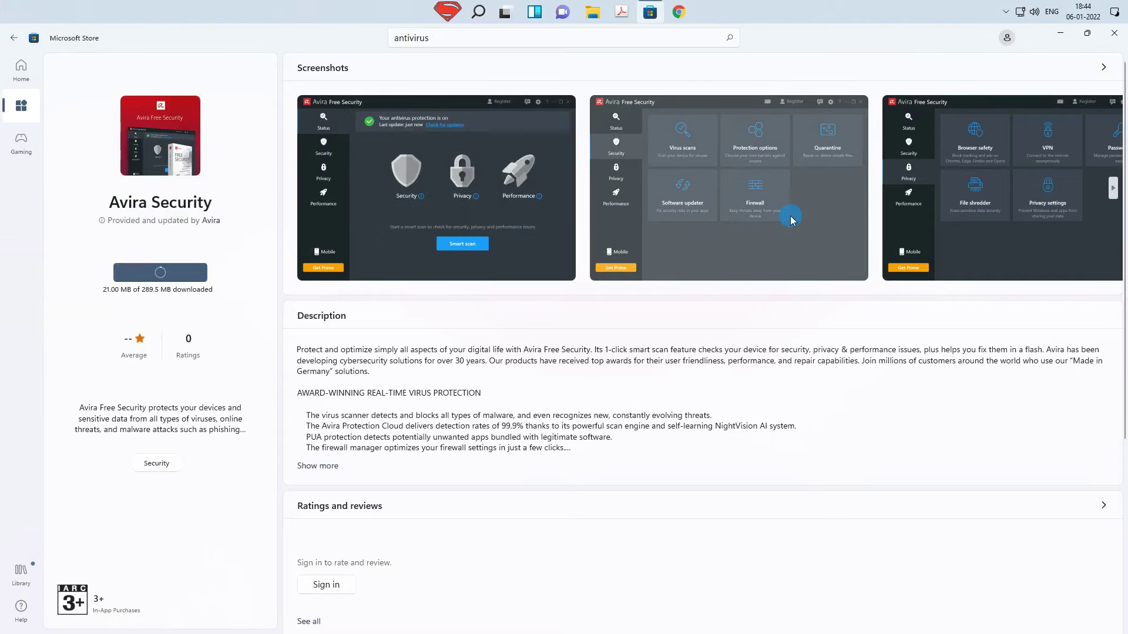
Look through the product screenshots on the Avira Security page while the app downloads.
click(1113, 189)
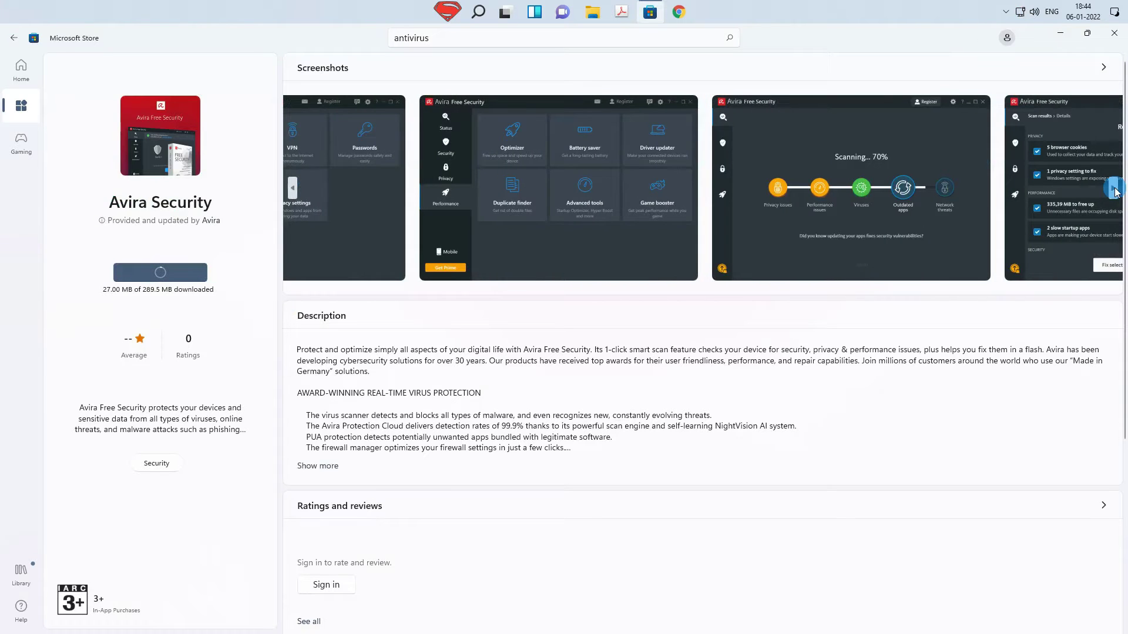
click(1113, 189)
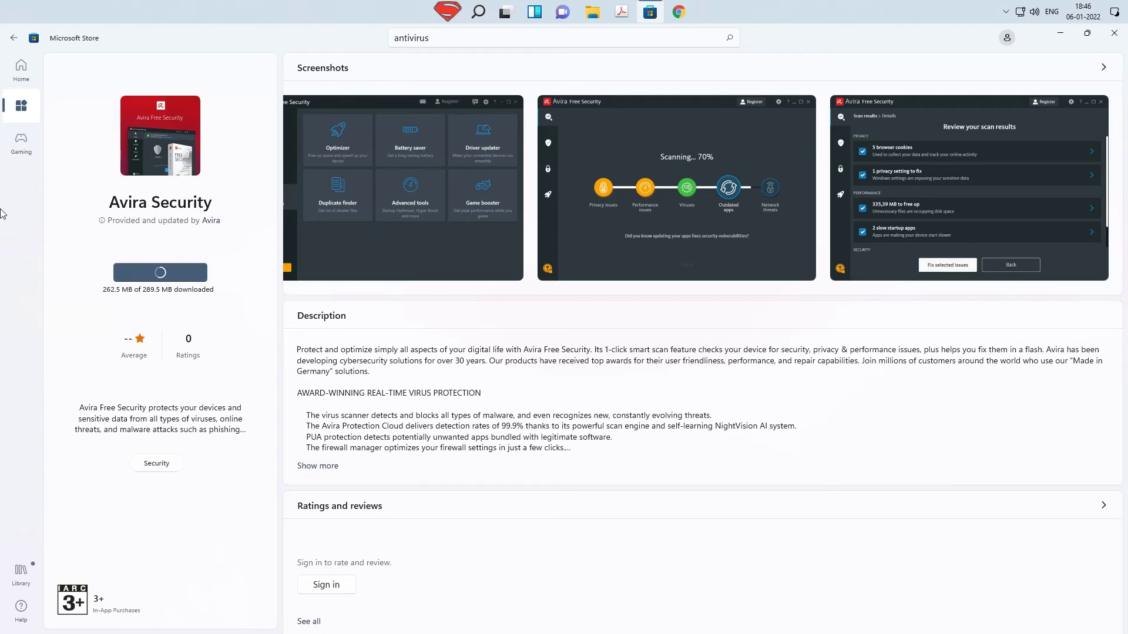
click(649, 12)
click(650, 12)
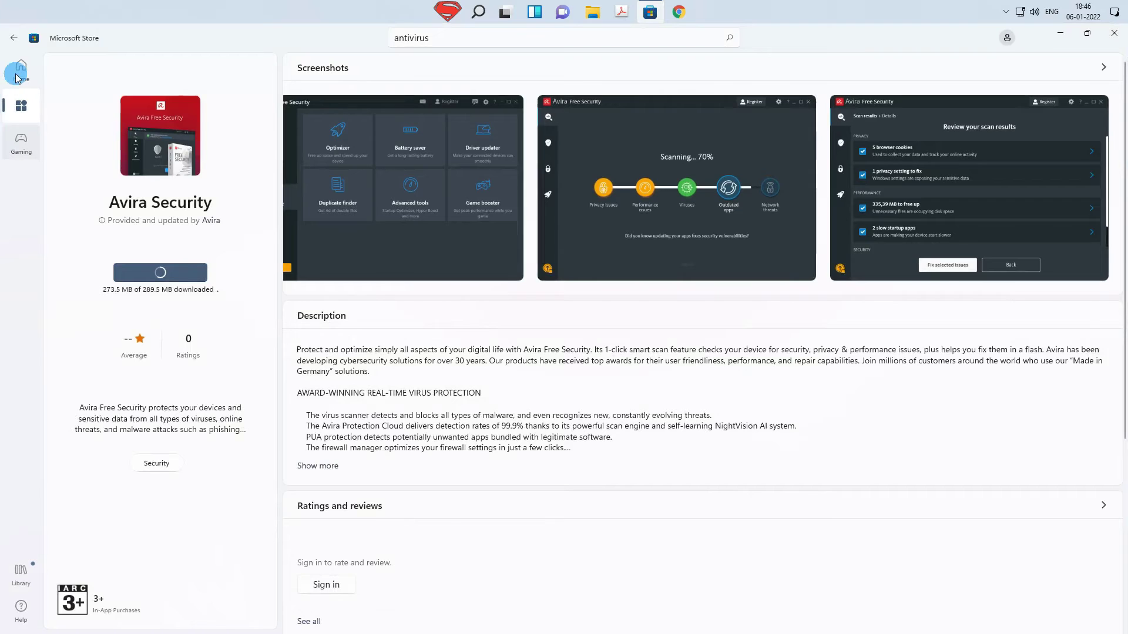
Go to the store's home page and look through its app, game and collection sections.
click(18, 74)
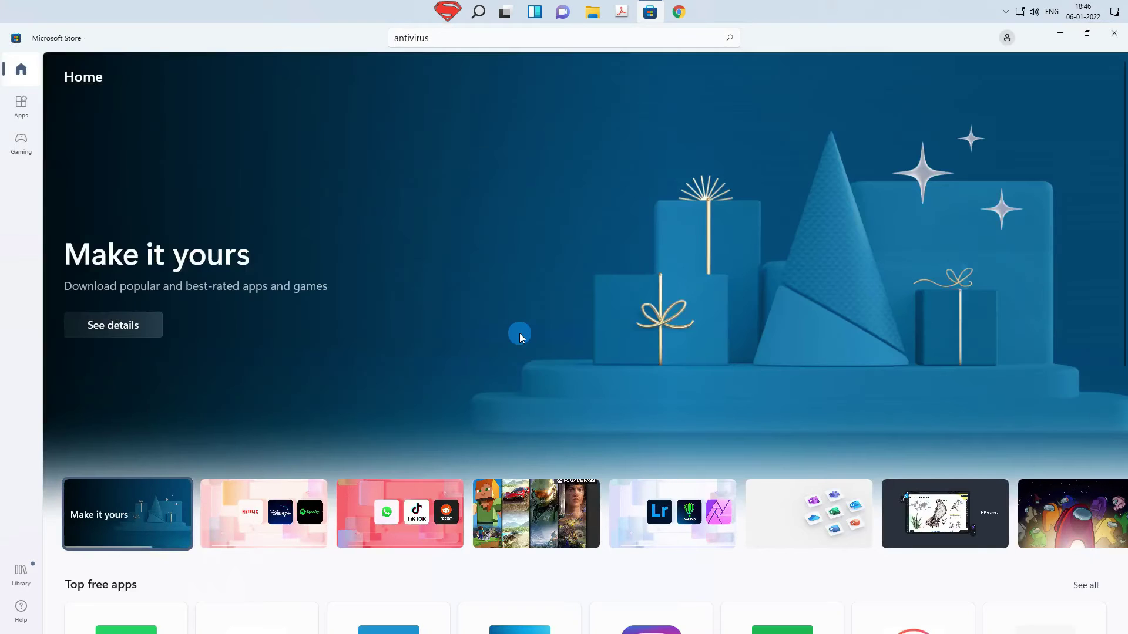
scroll(519, 335, down, 5)
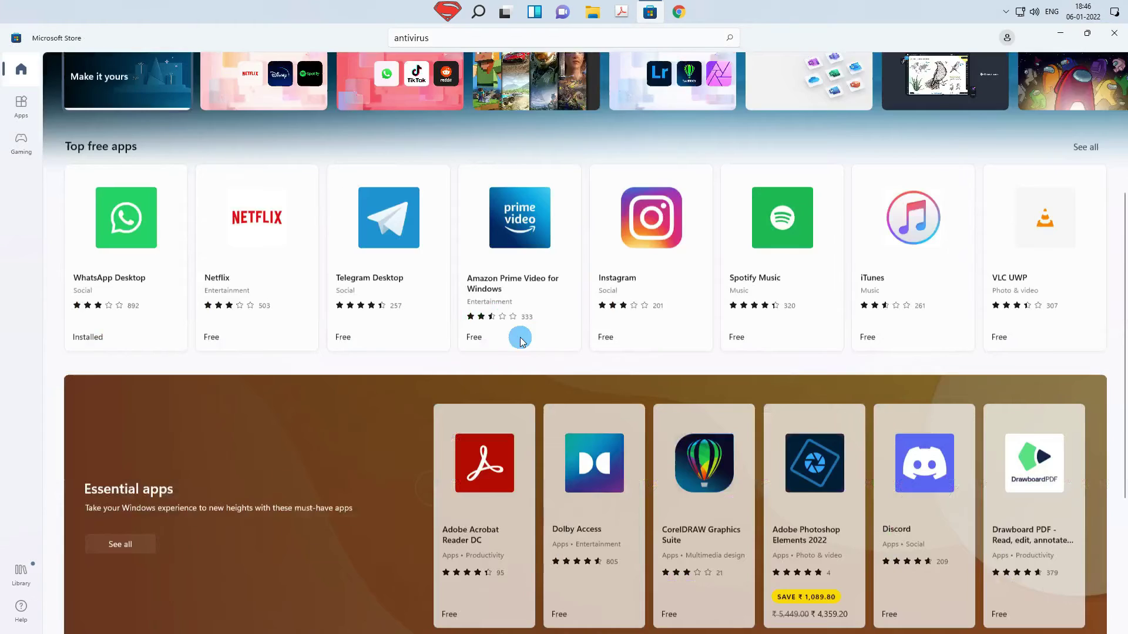
scroll(520, 341, down, 1)
scroll(503, 315, down, 6)
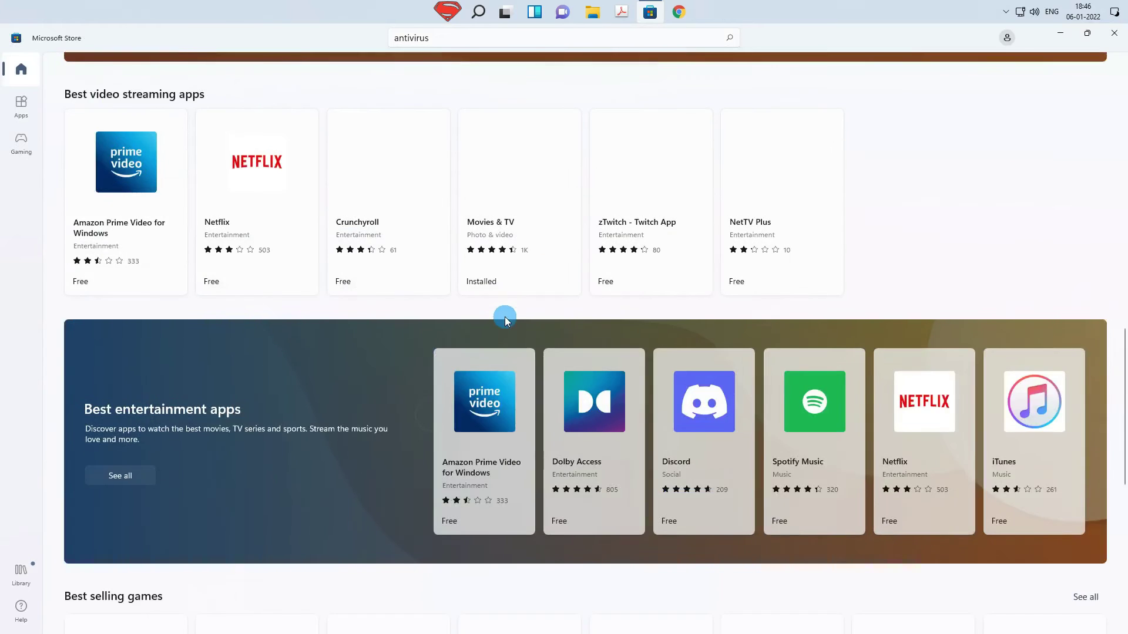
scroll(505, 317, down, 6)
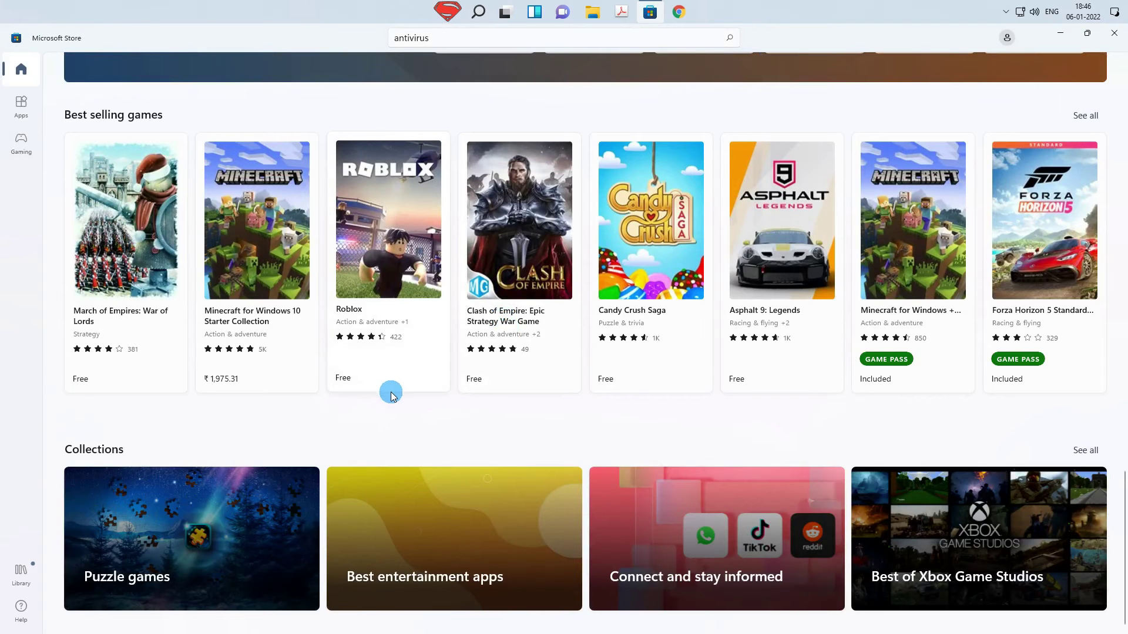
scroll(395, 399, up, 13)
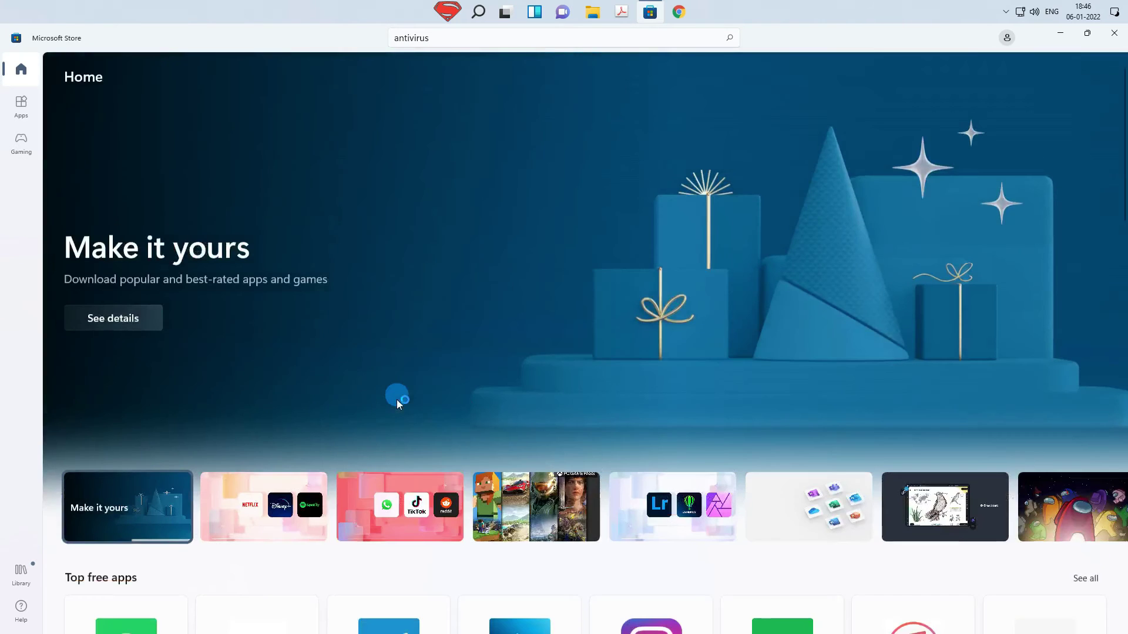
scroll(397, 399, down, 5)
scroll(631, 550, down, 2)
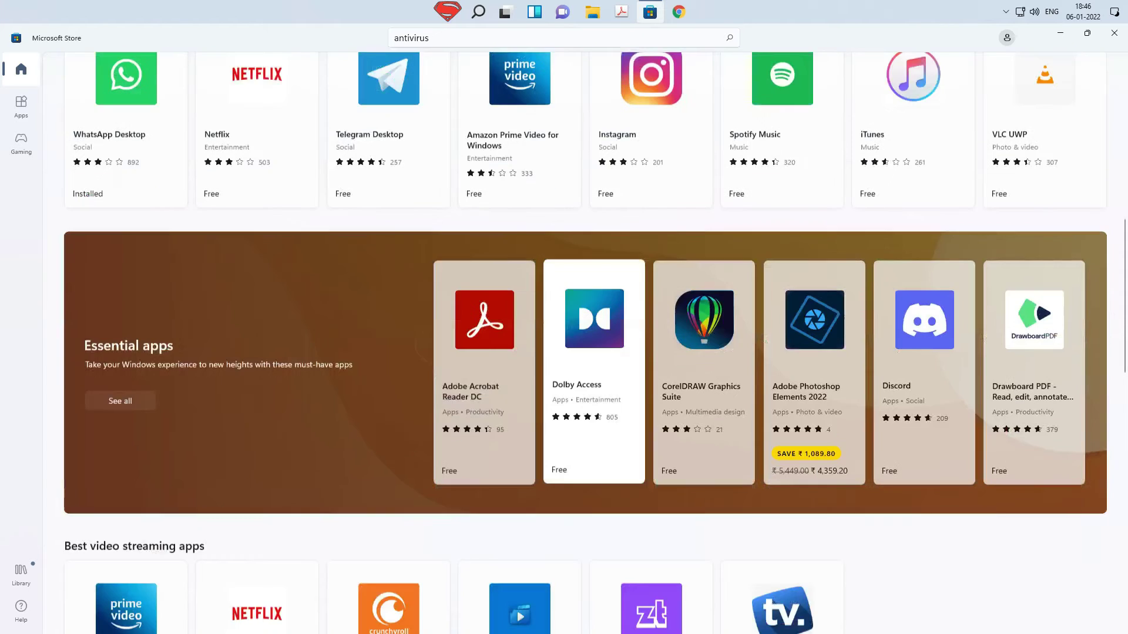
scroll(594, 464, down, 1)
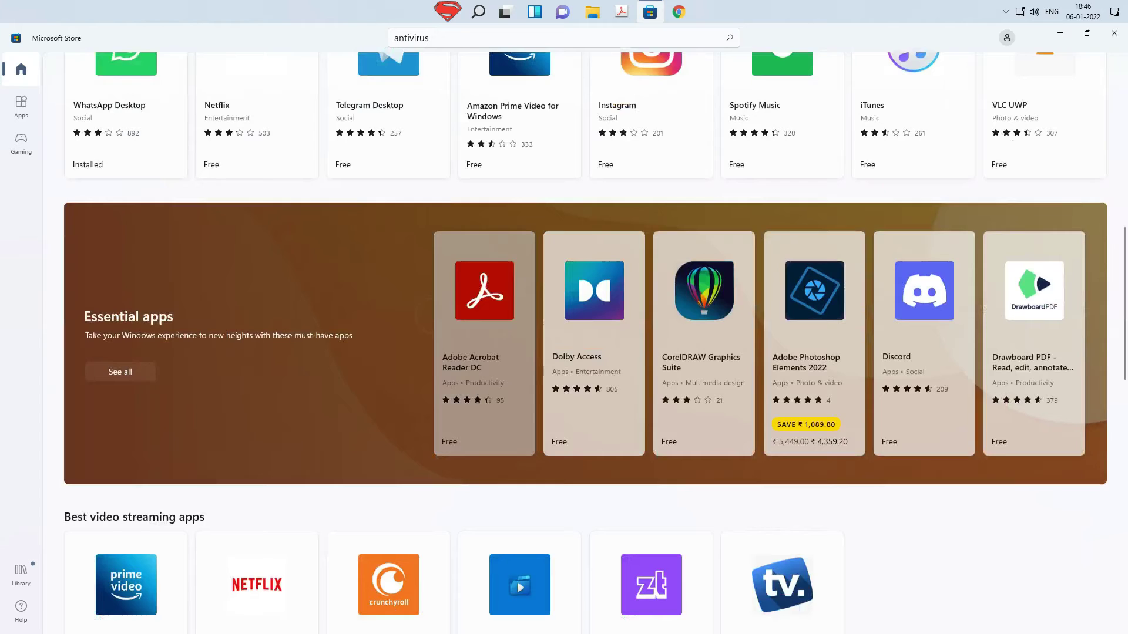
scroll(585, 342, up, 10)
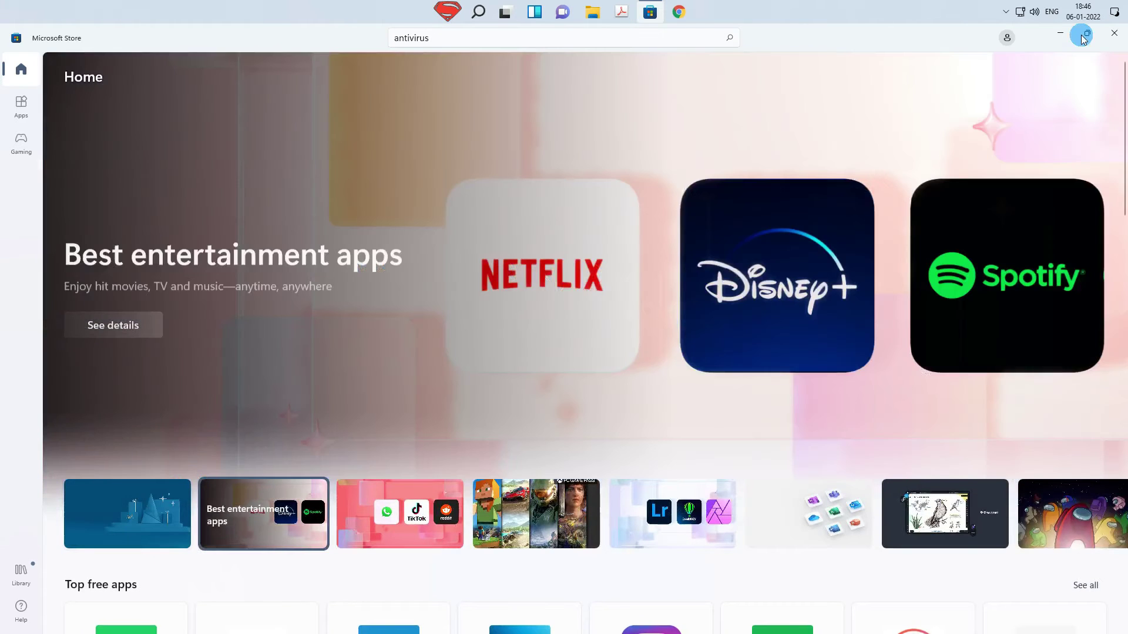
Minimize Microsoft Store and refresh the desktop.
click(1062, 38)
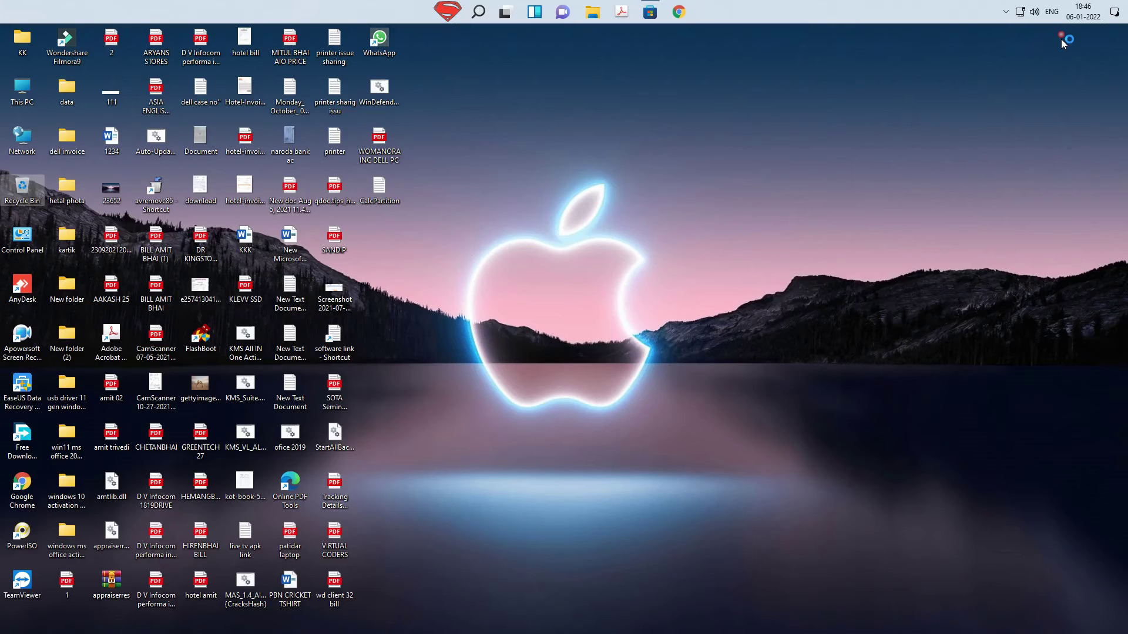
click(960, 205)
right_click(670, 590)
click(702, 465)
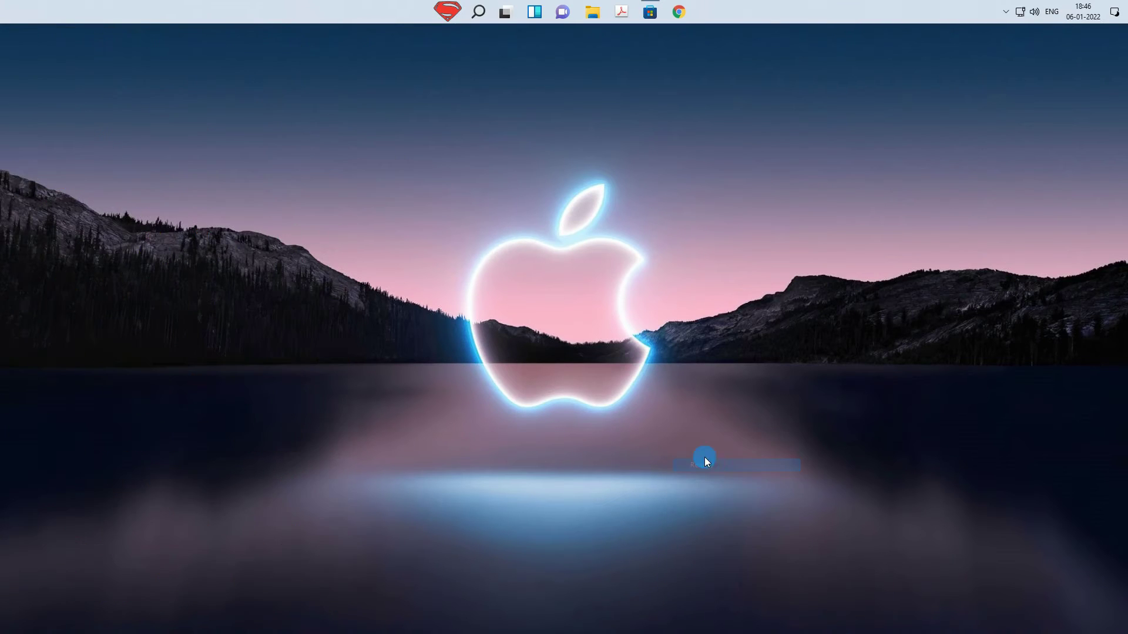
Uninstall the recently added Avast Antivirus Download Center app and confirm its removal.
click(446, 12)
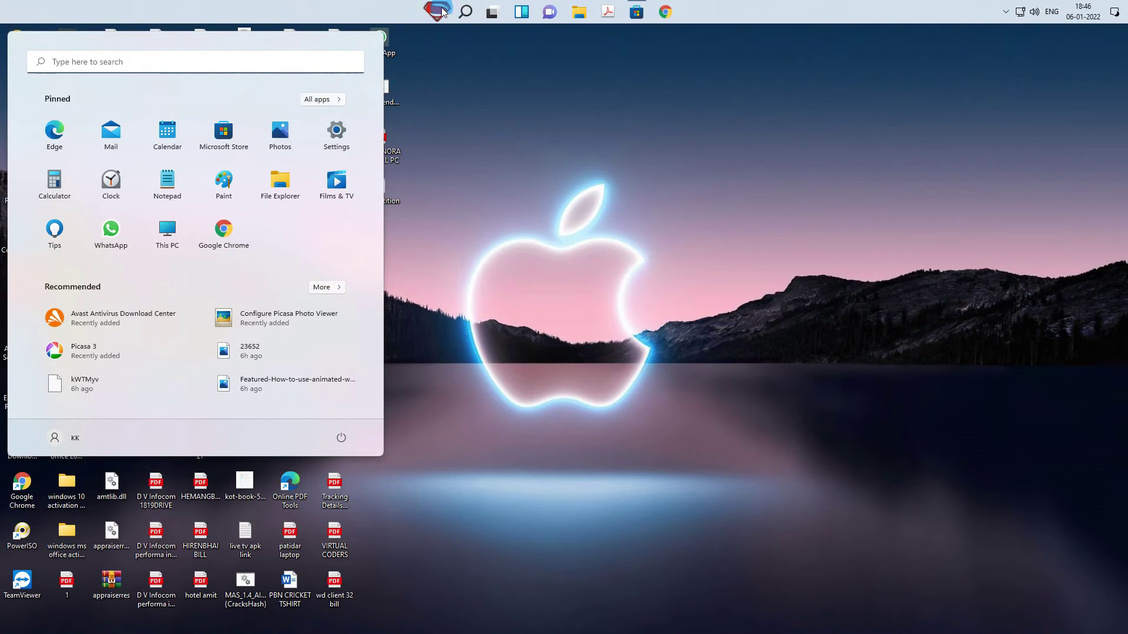
right_click(76, 329)
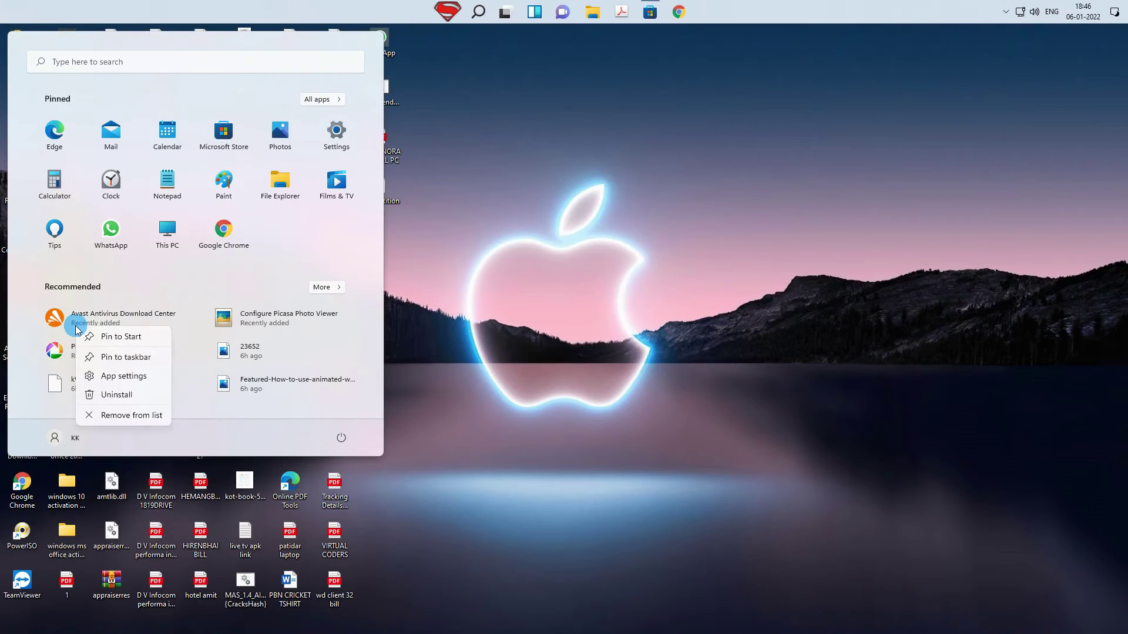
click(115, 395)
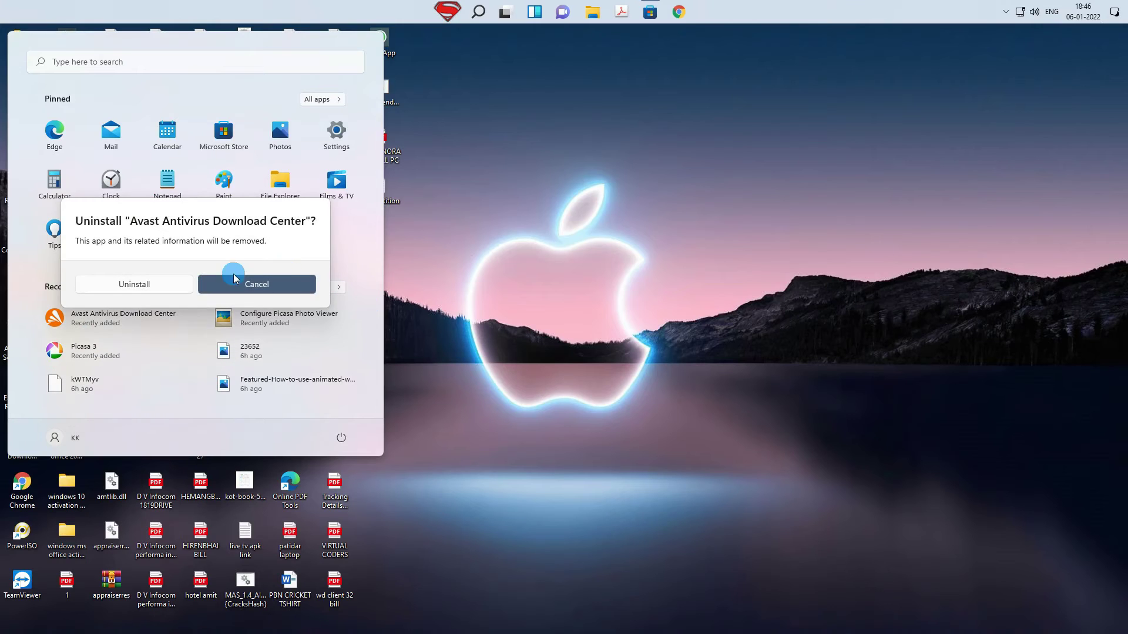
click(164, 285)
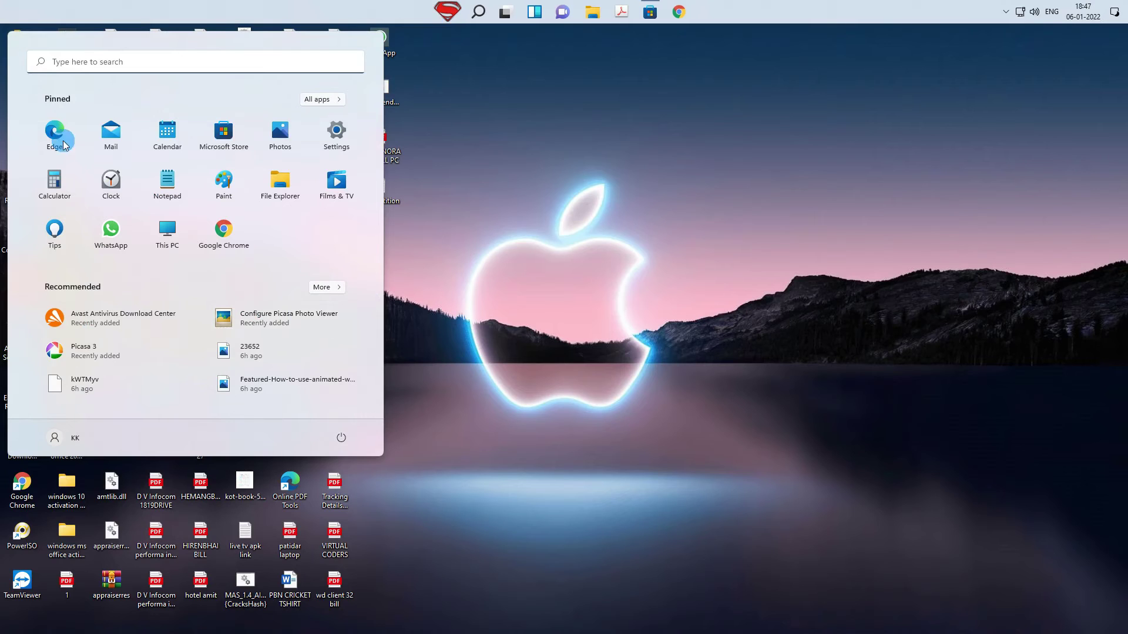
click(440, 17)
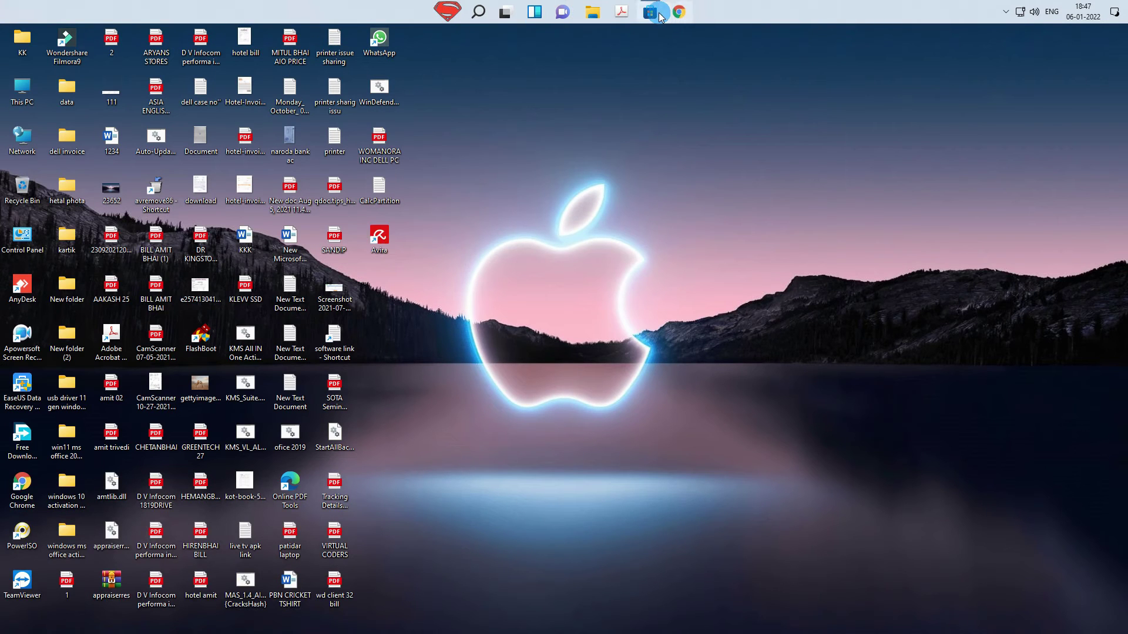
Launch Avira from its desktop shortcut and check the hidden system tray icons while it starts.
double_click(379, 237)
click(1005, 11)
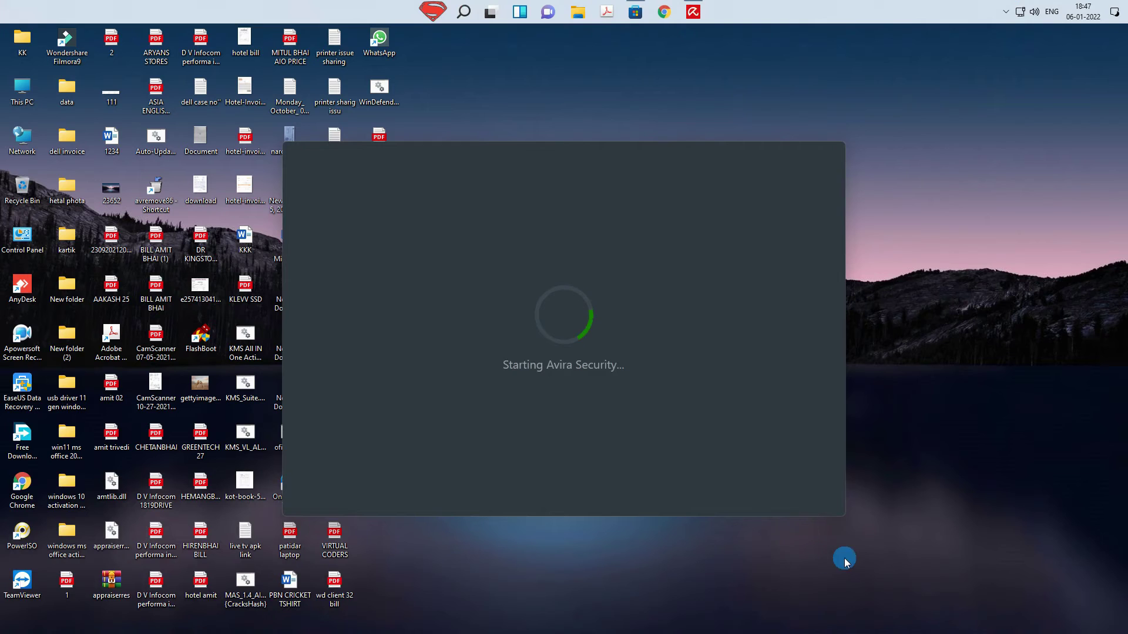
right_click(916, 566)
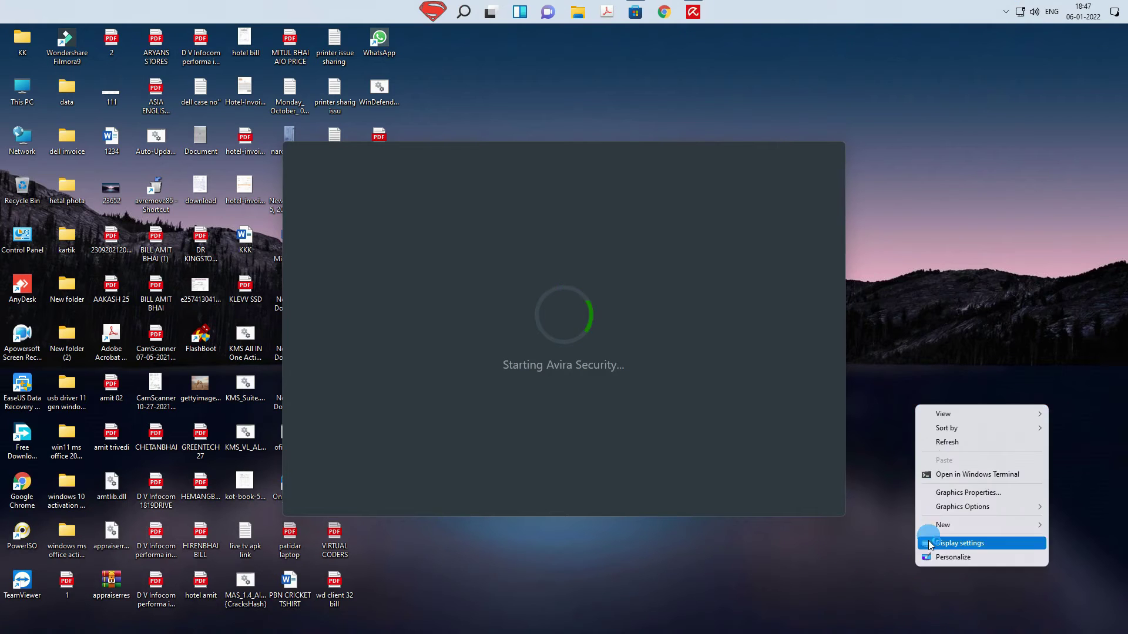
click(946, 446)
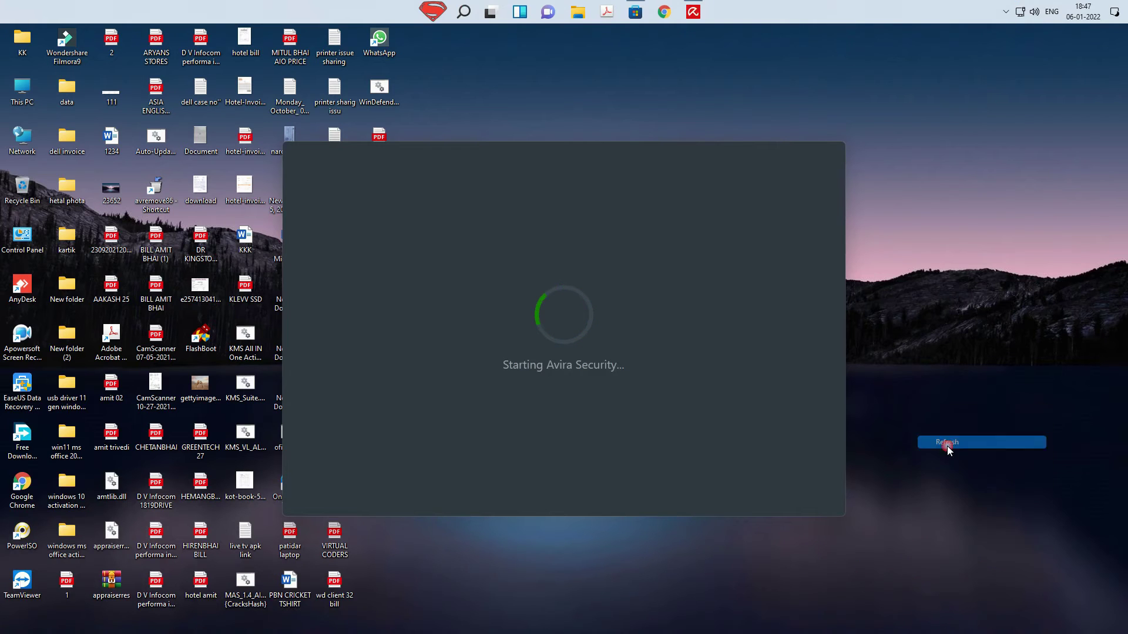
click(1006, 11)
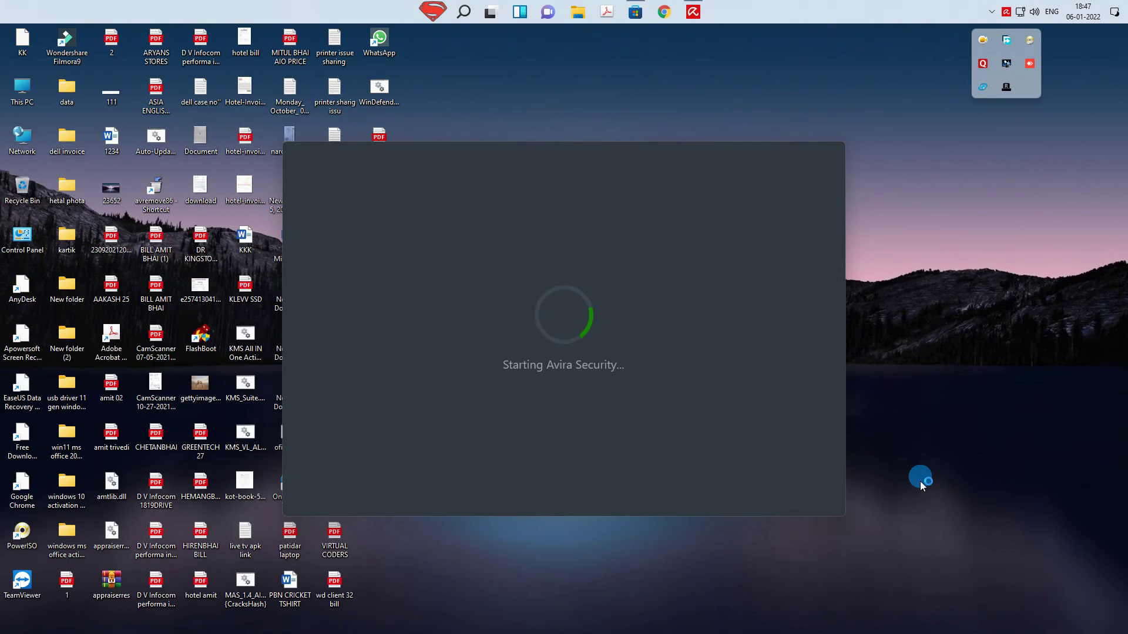
click(17, 94)
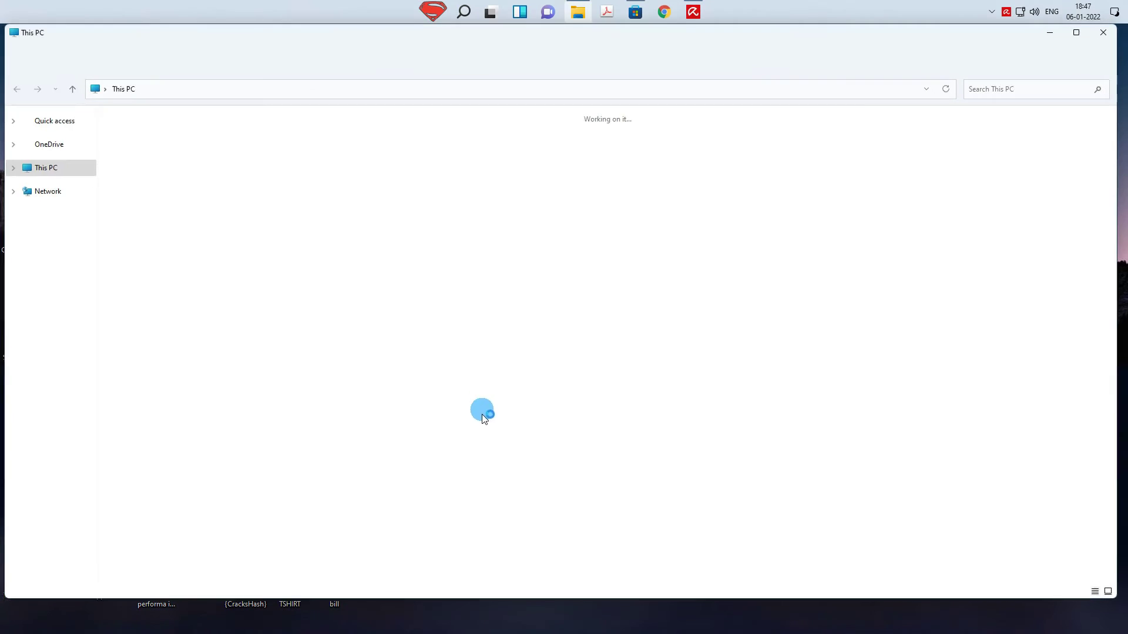
click(1103, 33)
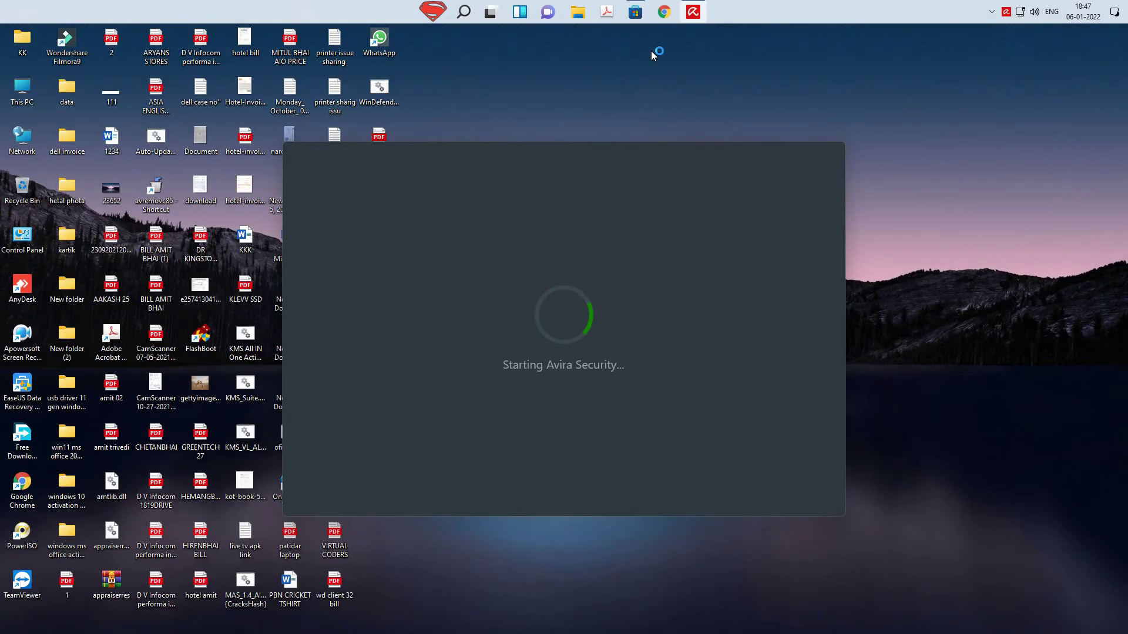
click(992, 11)
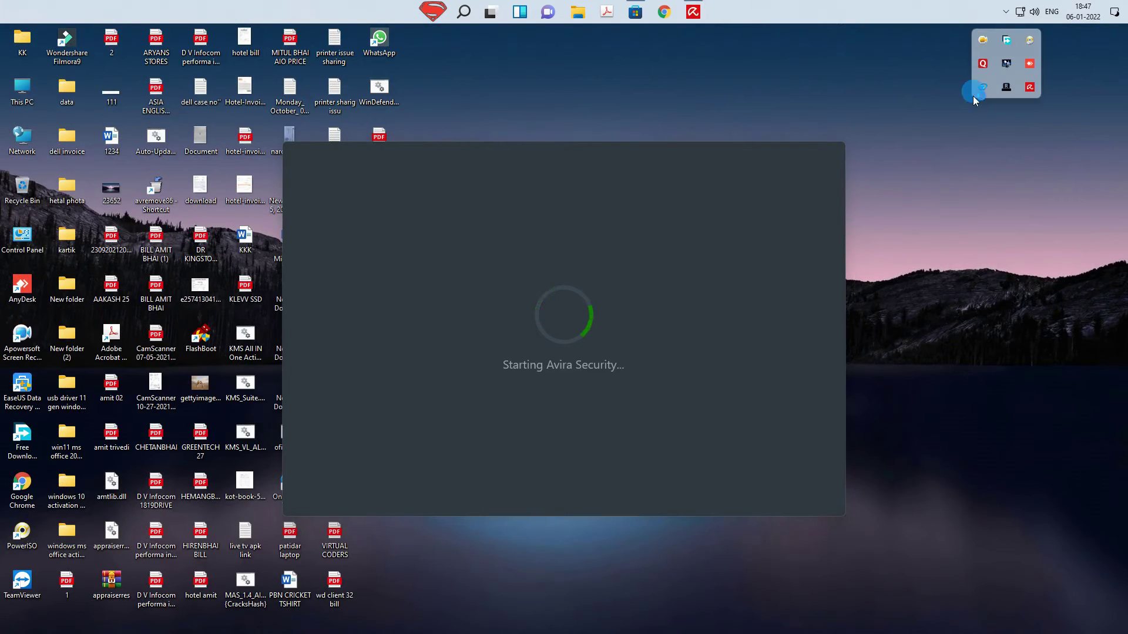
click(905, 512)
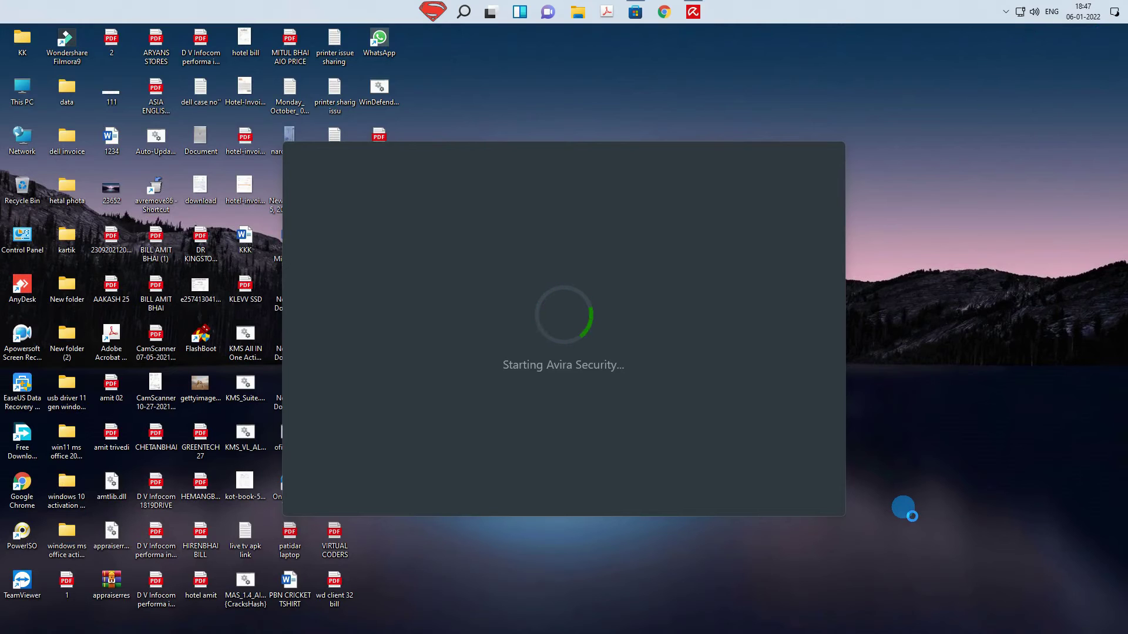
right_click(902, 508)
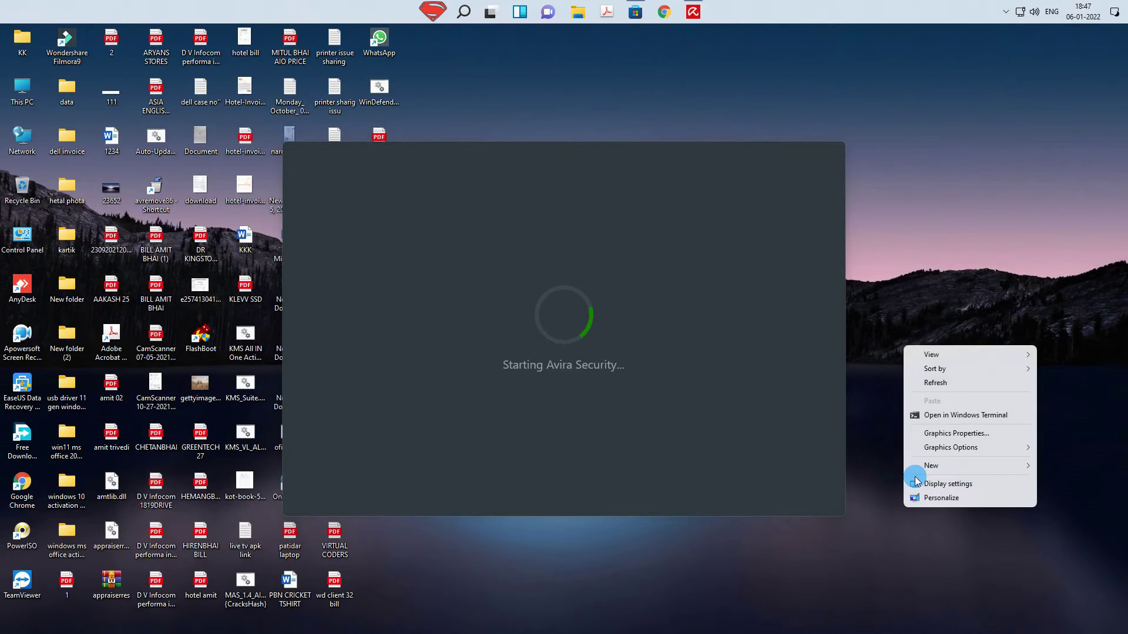
click(943, 383)
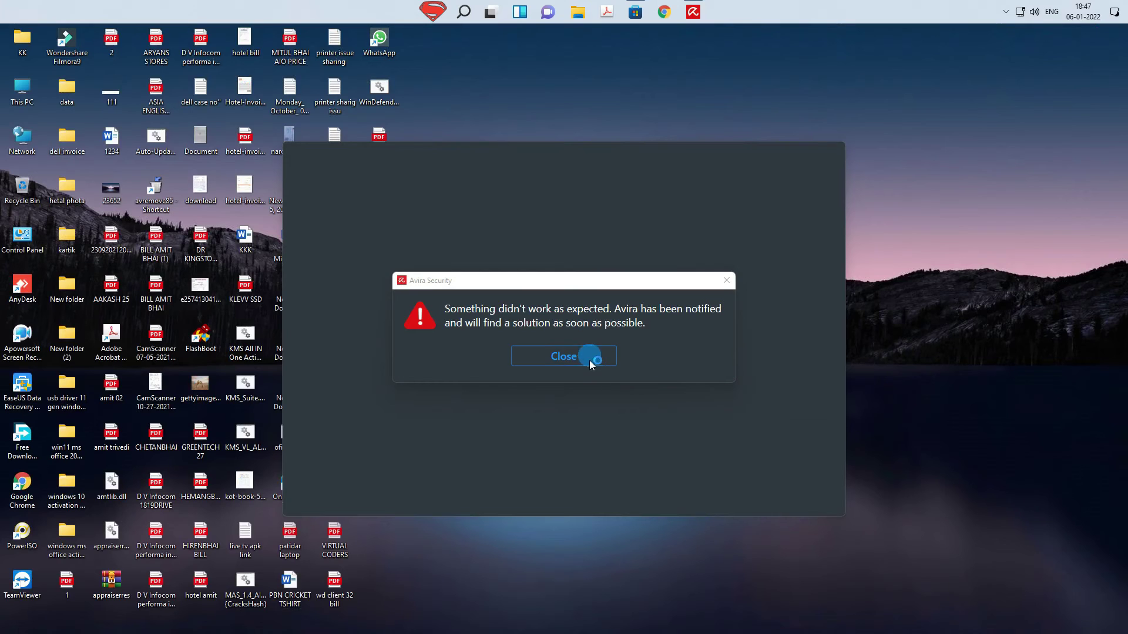
Dismiss the Avira Security error message, refresh the desktop and show the hidden system tray icons.
click(562, 358)
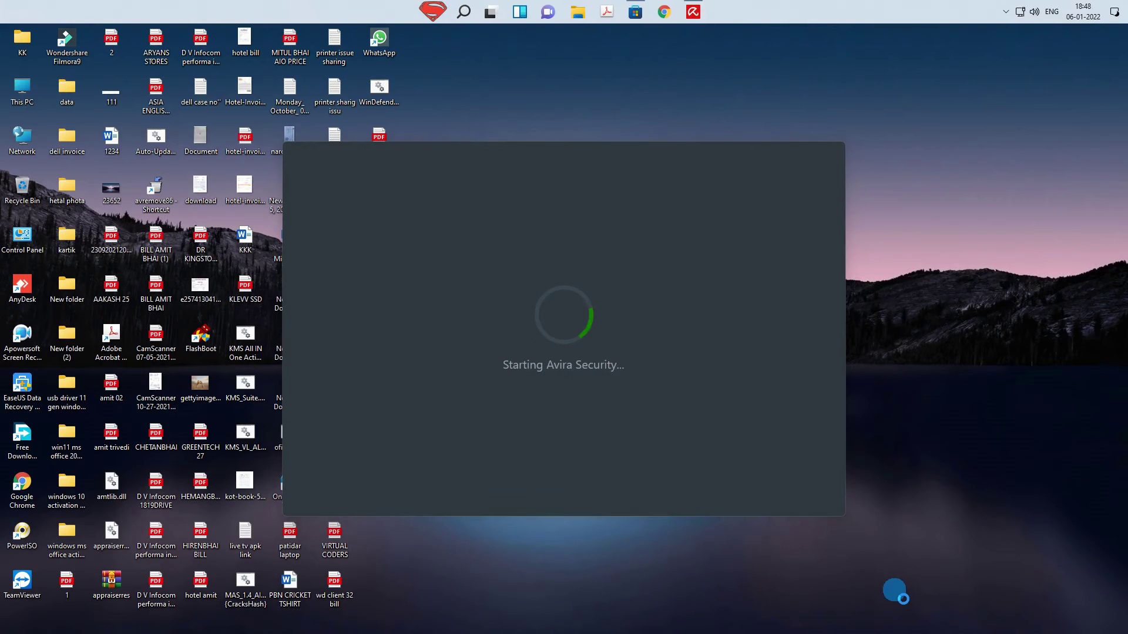
right_click(952, 443)
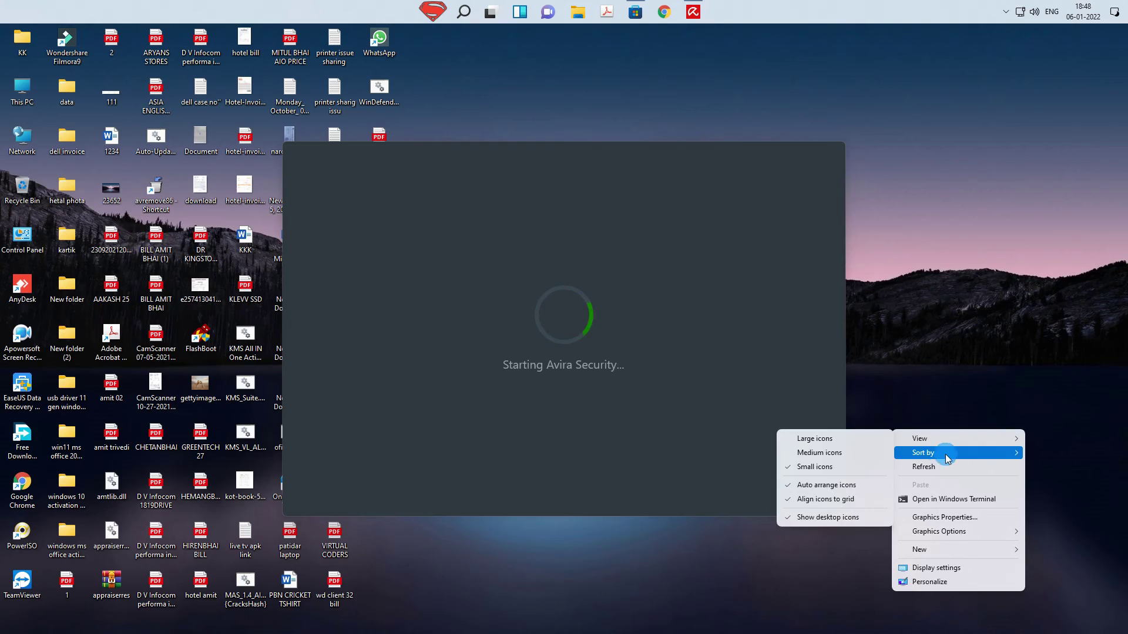
click(943, 466)
click(1006, 11)
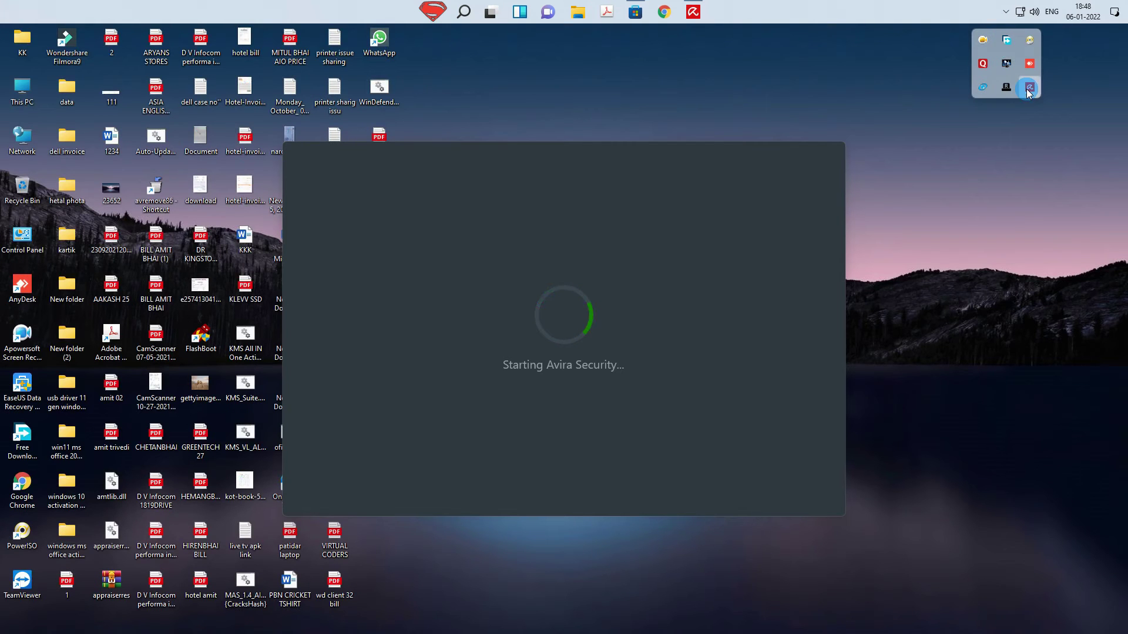
Switch to Microsoft Store, rerun the "antivirus" search and open the Avira Security page from the results.
click(634, 11)
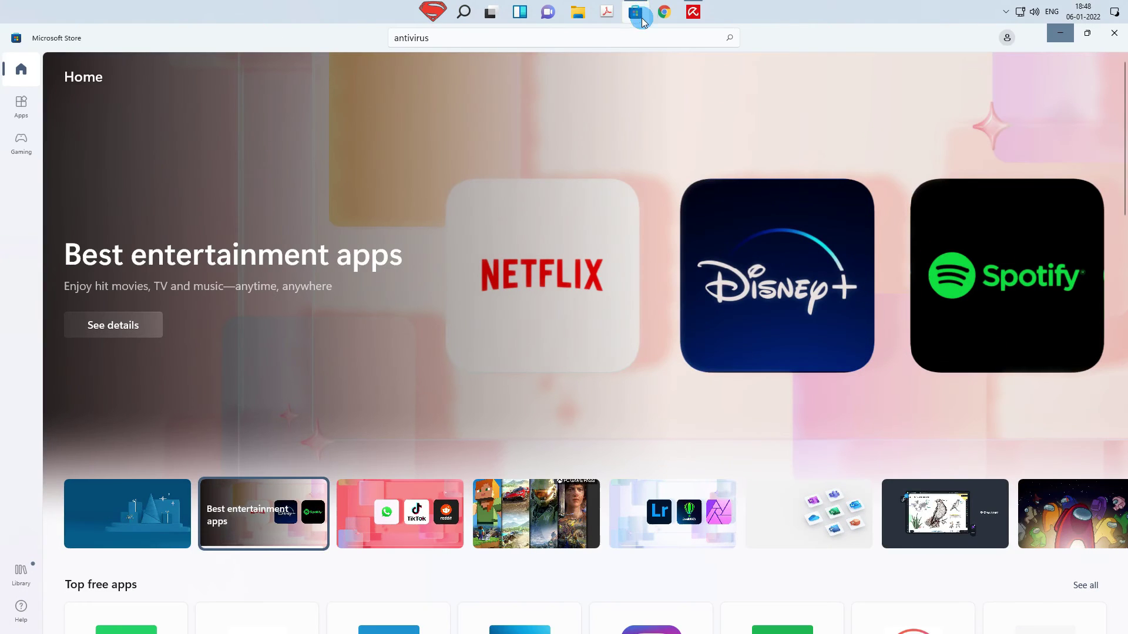
click(28, 112)
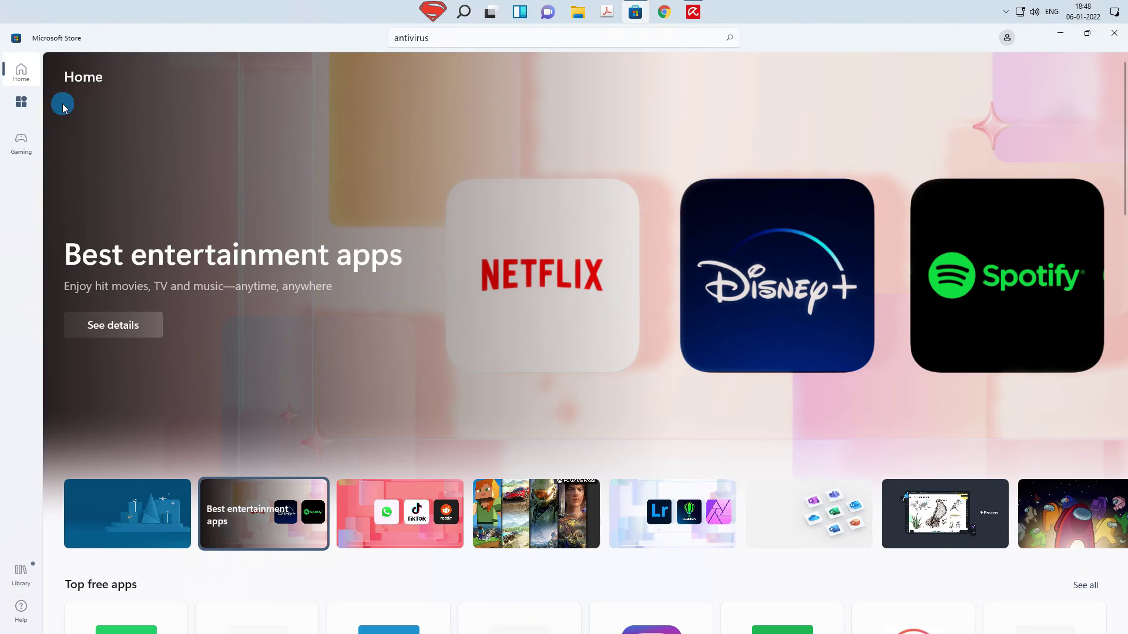
click(730, 39)
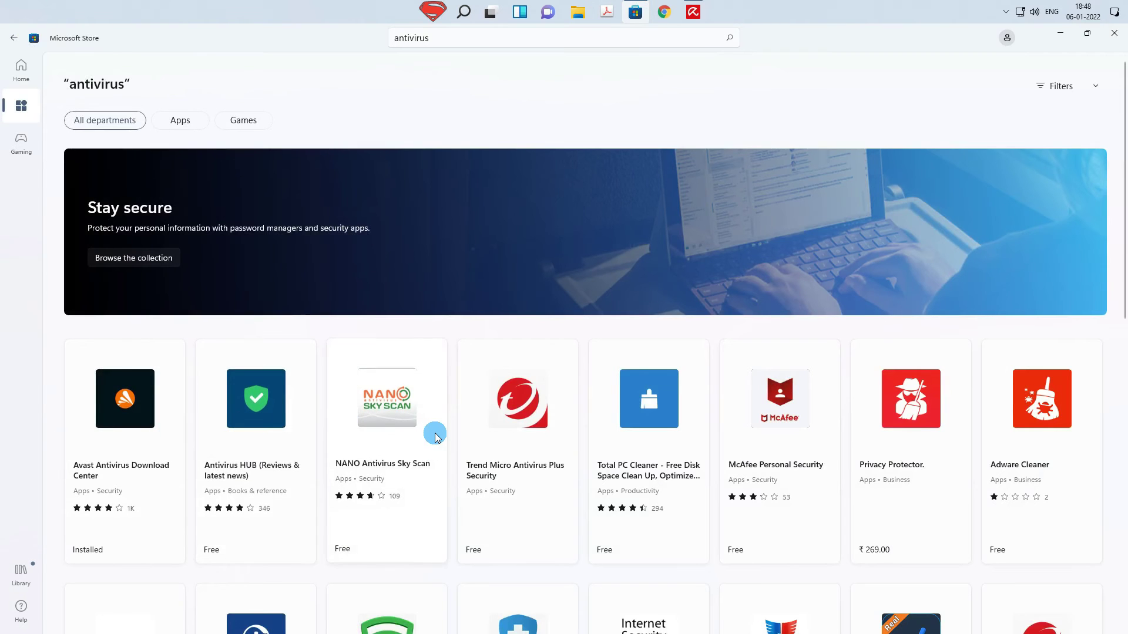
scroll(434, 437, down, 10)
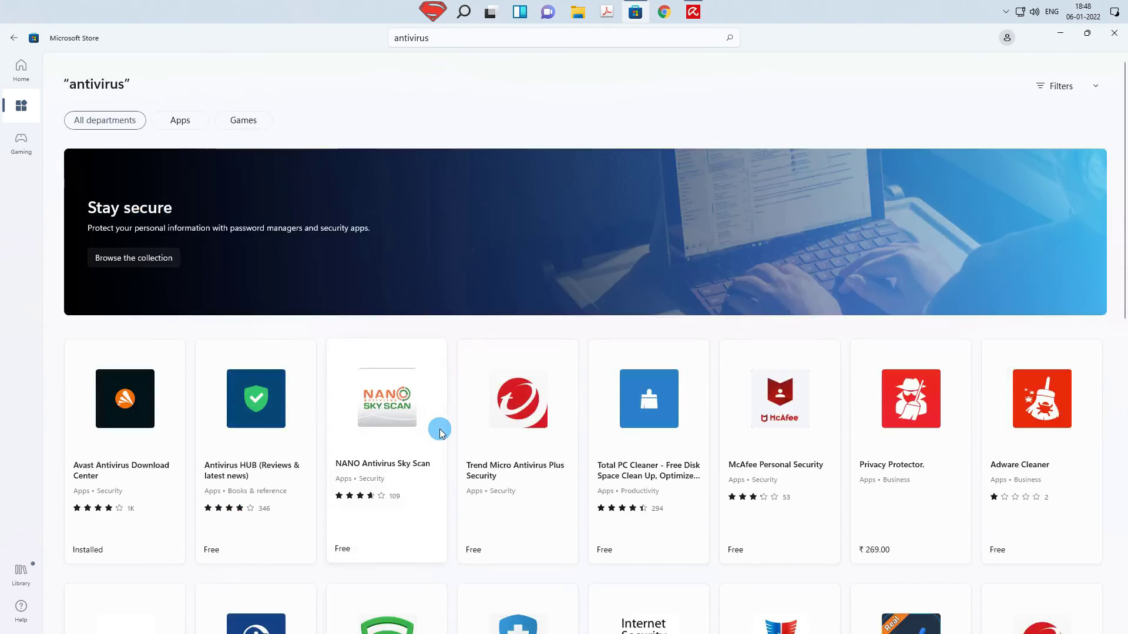
scroll(438, 429, down, 6)
click(652, 229)
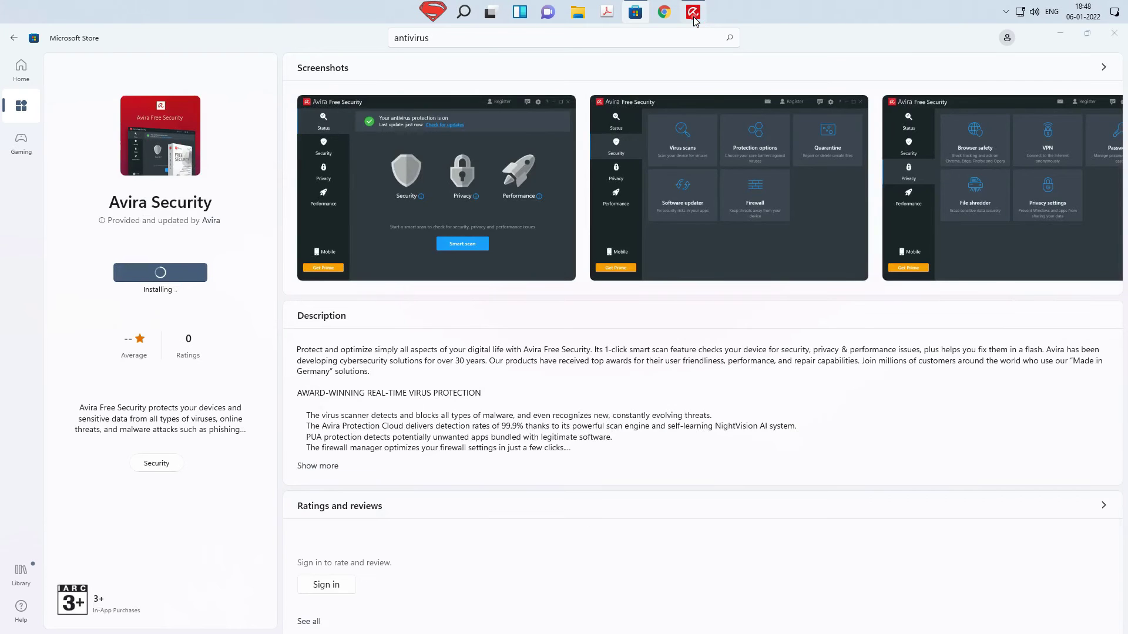
Close the Avira Security window and look for its icon among the desktop's hidden system tray icons.
click(693, 13)
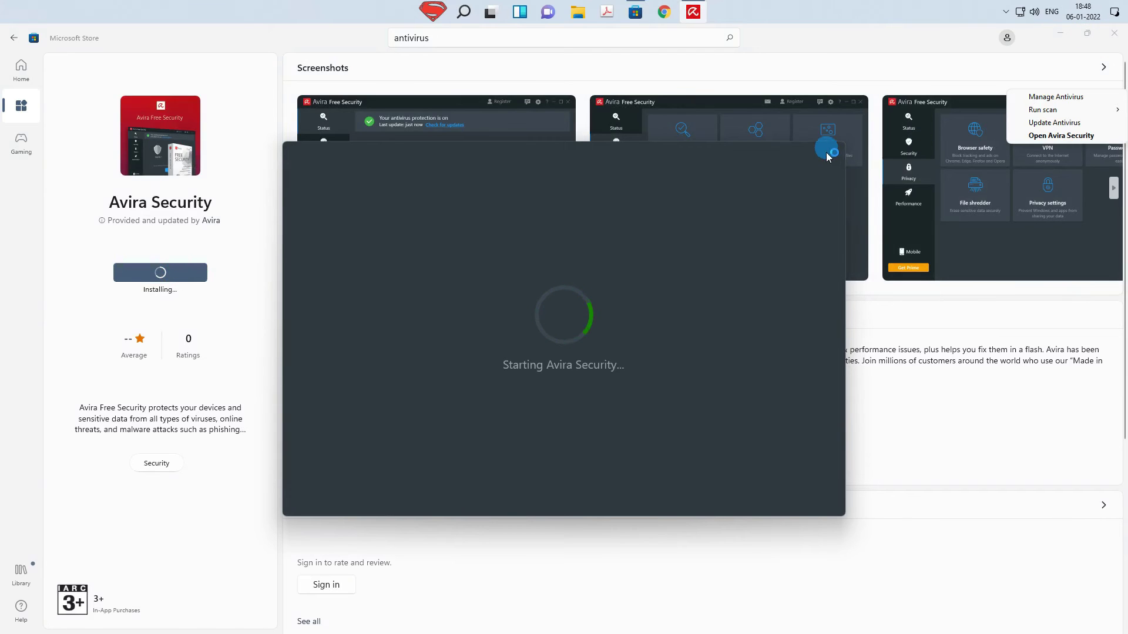
right_click(691, 15)
click(646, 71)
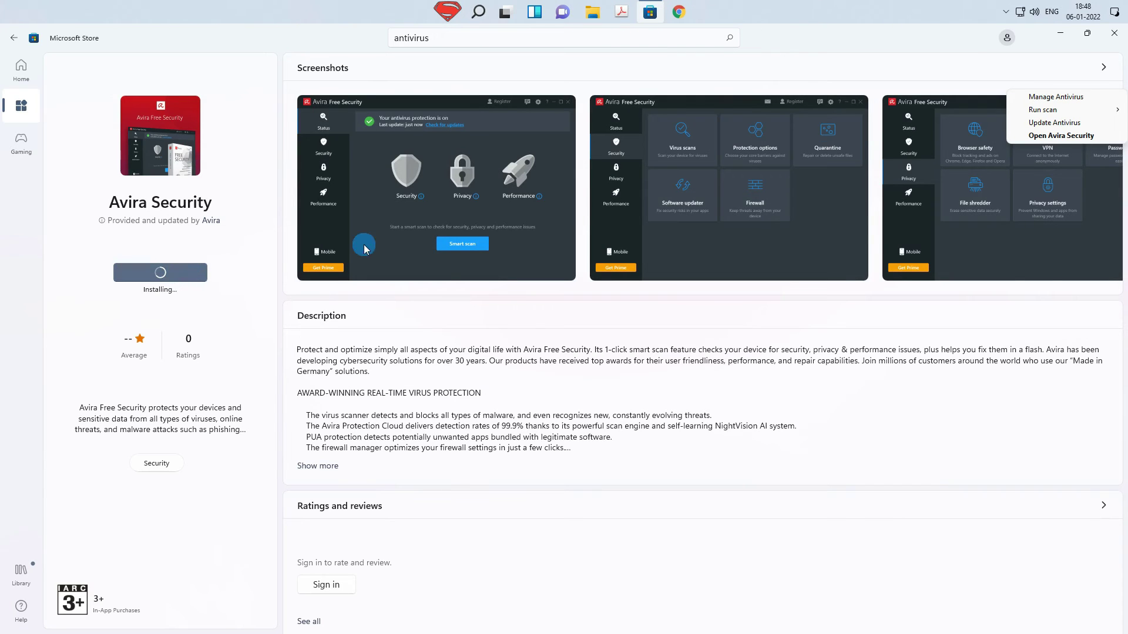
mouse_move(1036, 110)
click(964, 110)
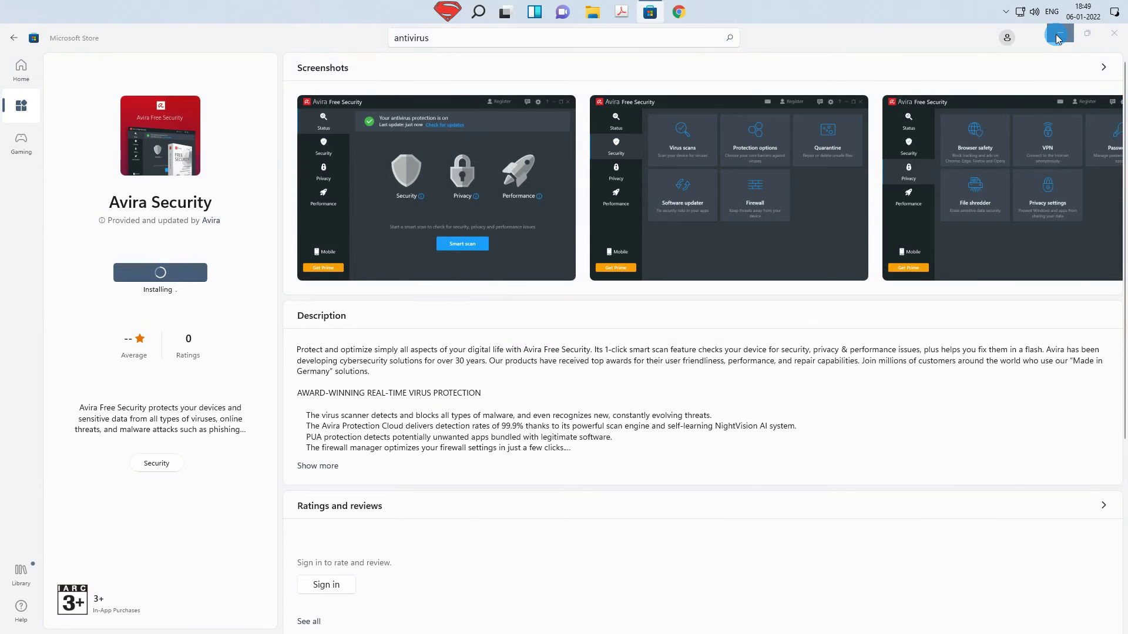
click(1058, 35)
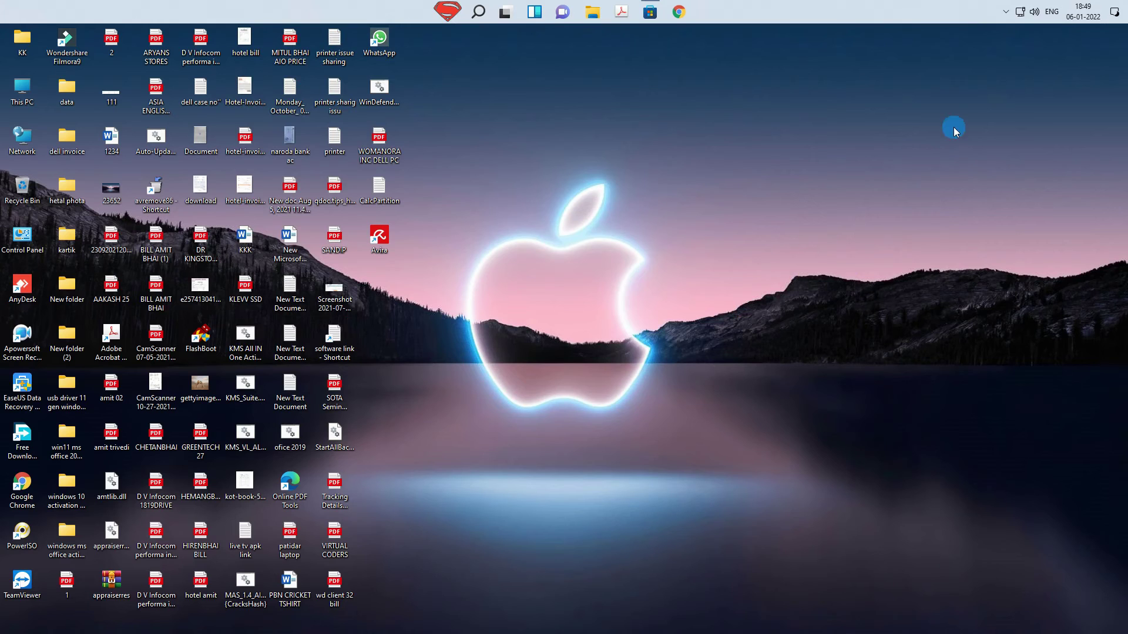
click(1006, 11)
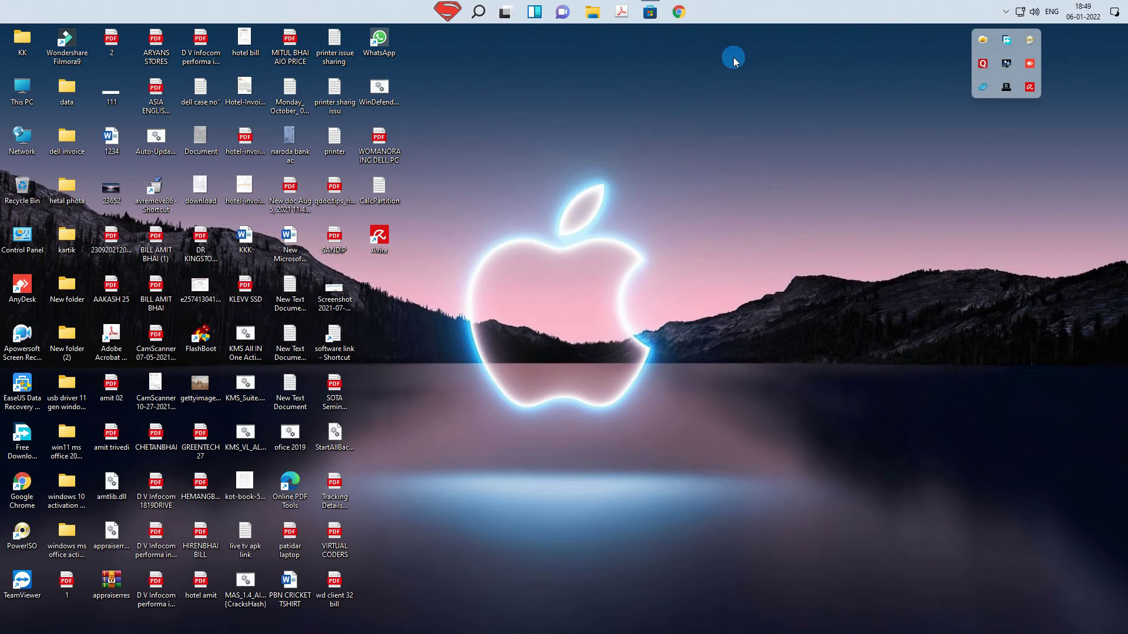
Return to the Avira Security store page and highlight the real-time virus protection points in its description.
click(650, 14)
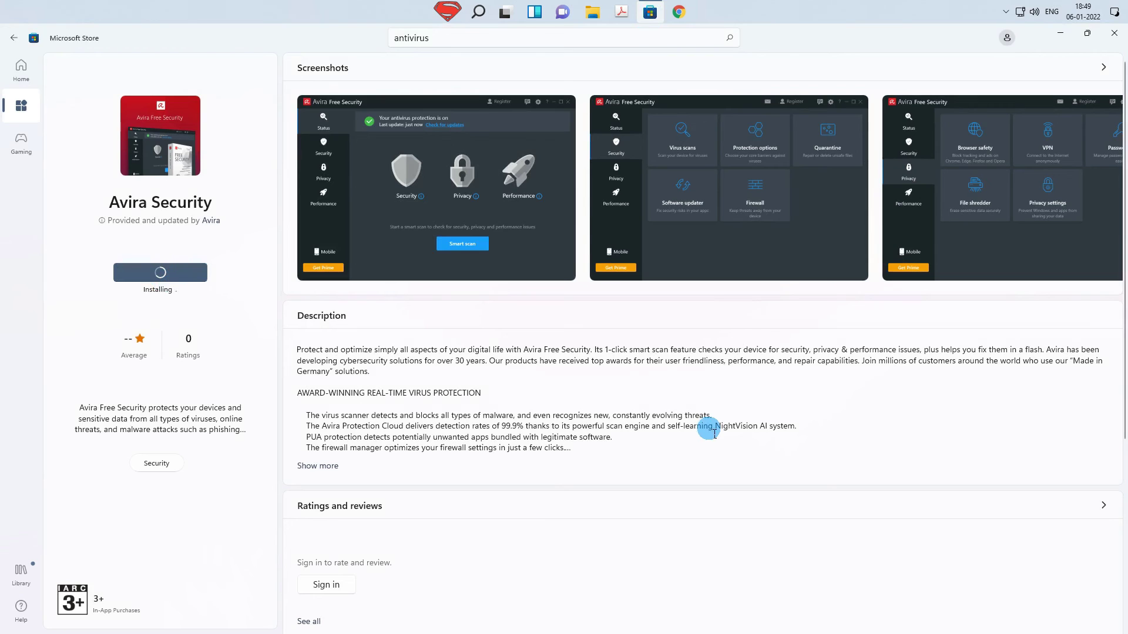
drag(662, 414, 850, 461)
scroll(850, 461, down, 5)
scroll(818, 445, up, 5)
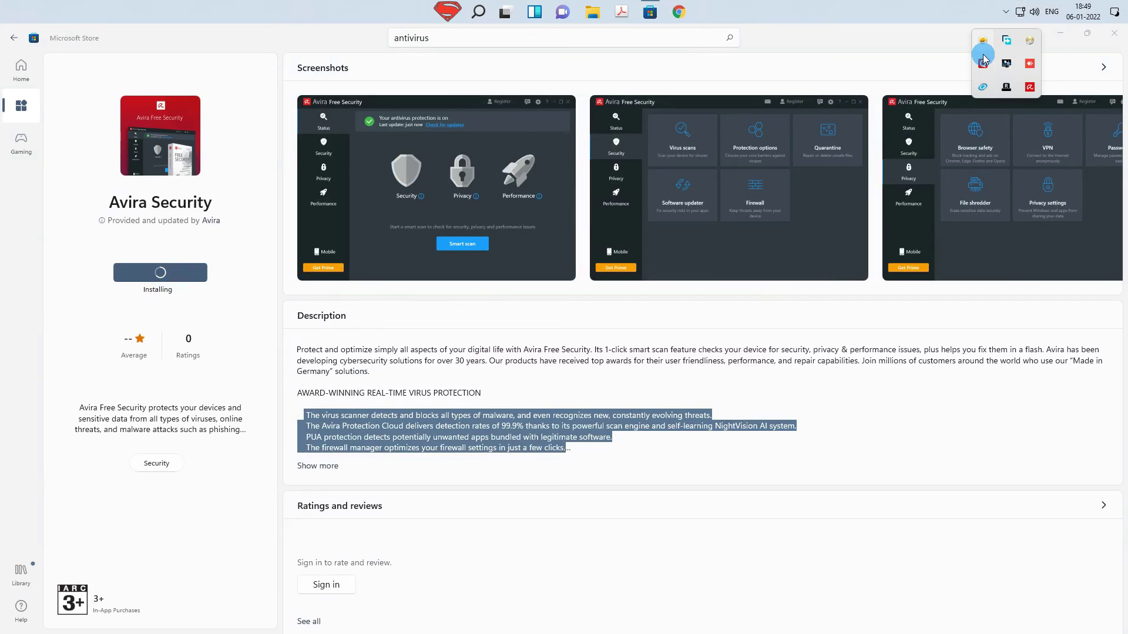
Look over the scan, update and open options of Avira's system tray icon and minimize Microsoft Store.
right_click(1029, 87)
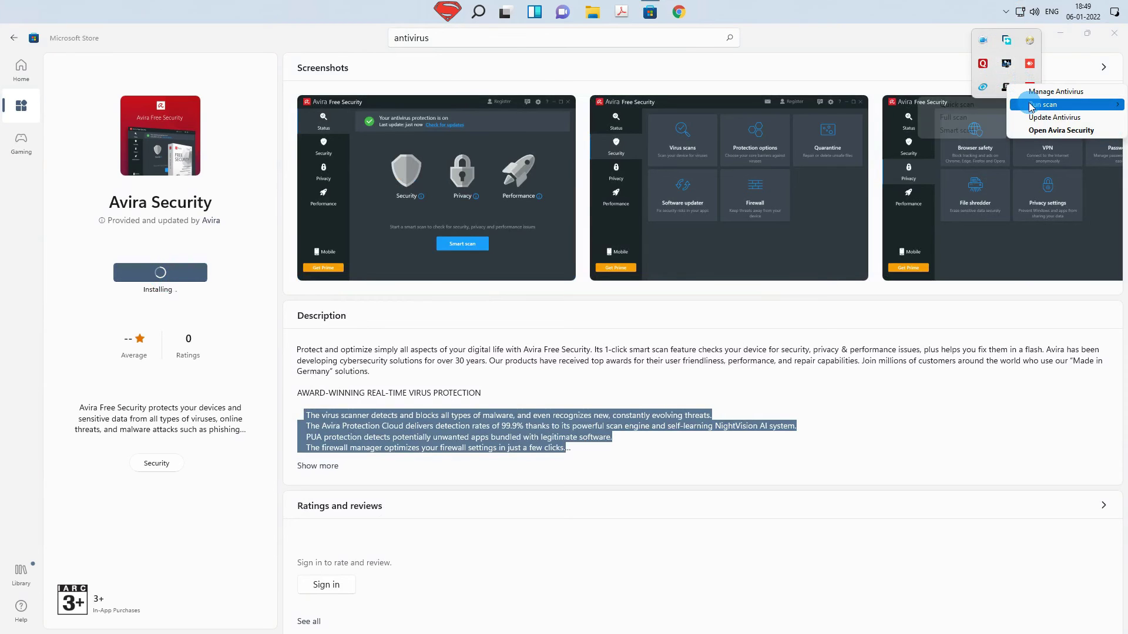
click(1043, 118)
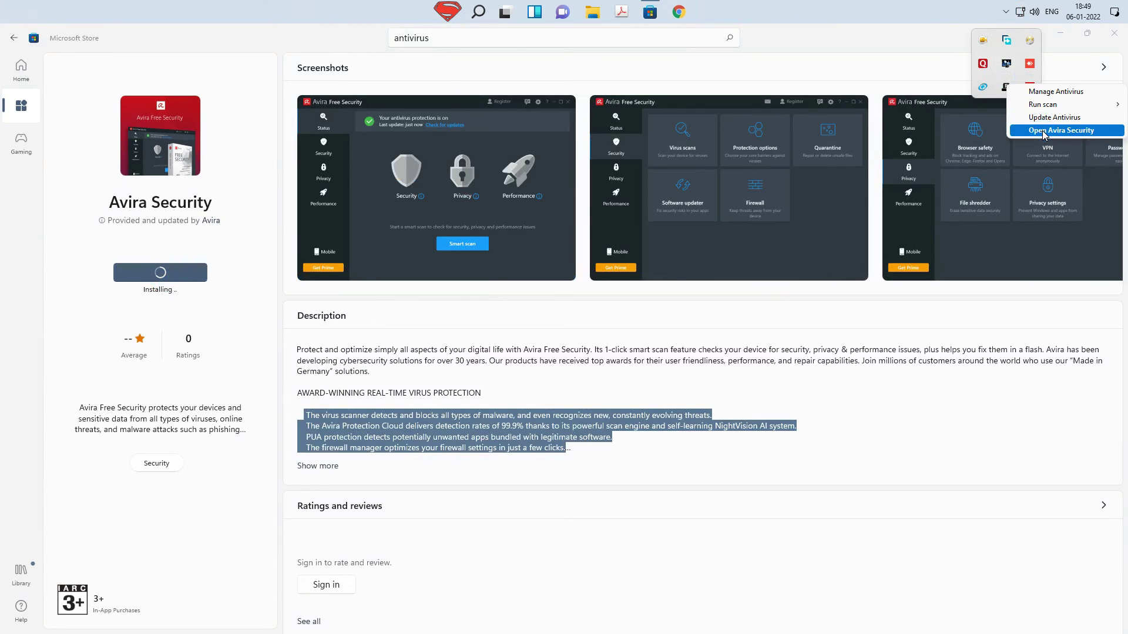
click(1062, 34)
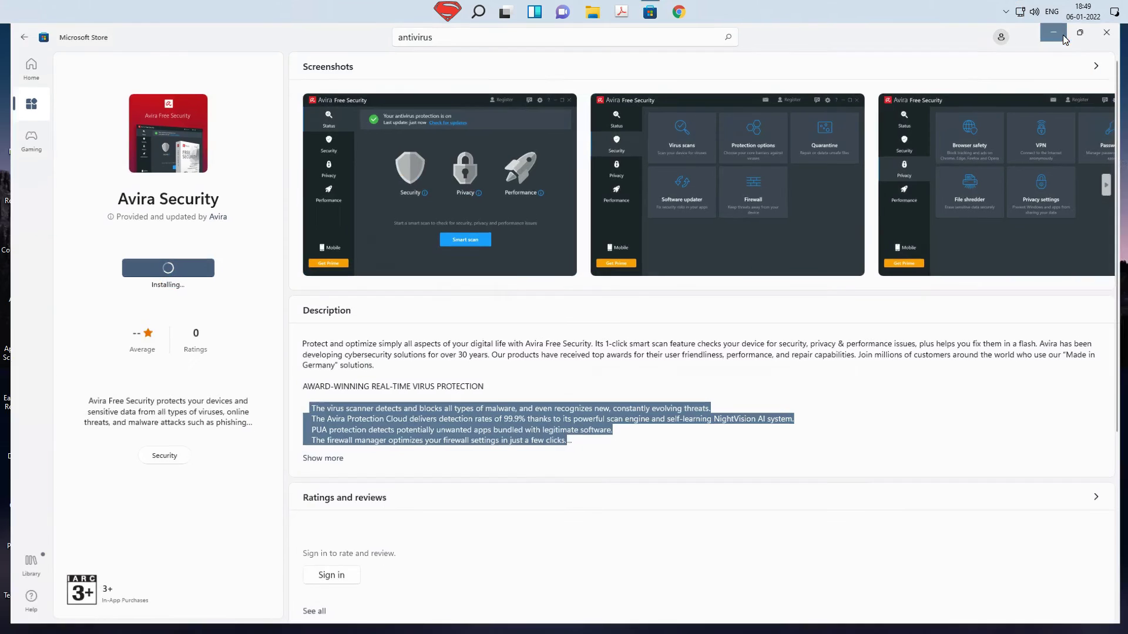
click(691, 458)
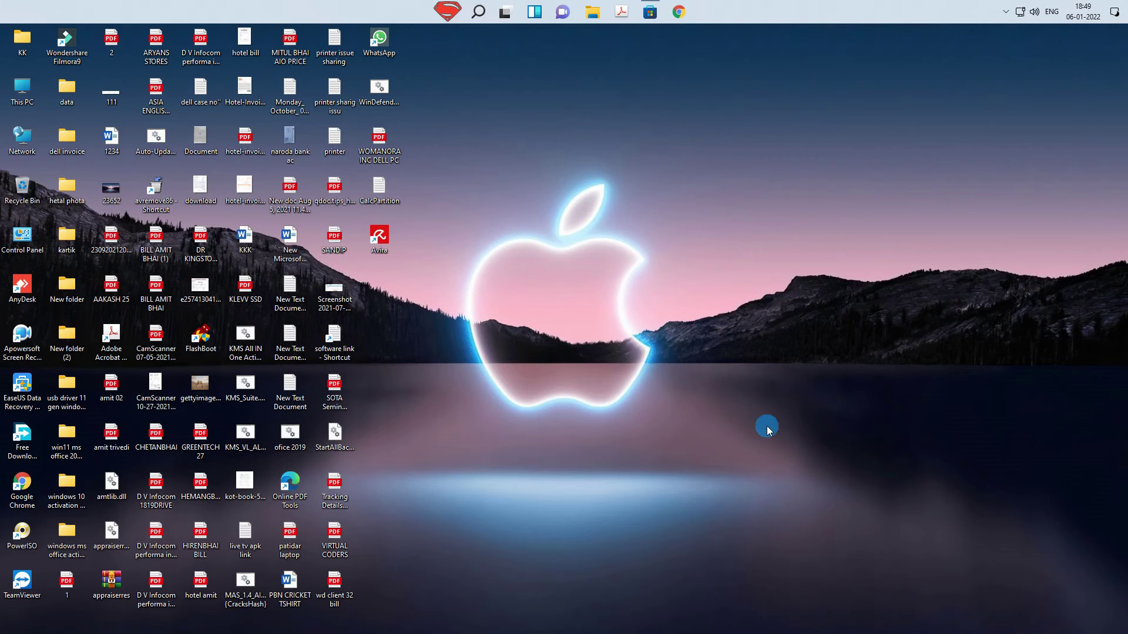
right_click(692, 454)
click(870, 593)
click(449, 12)
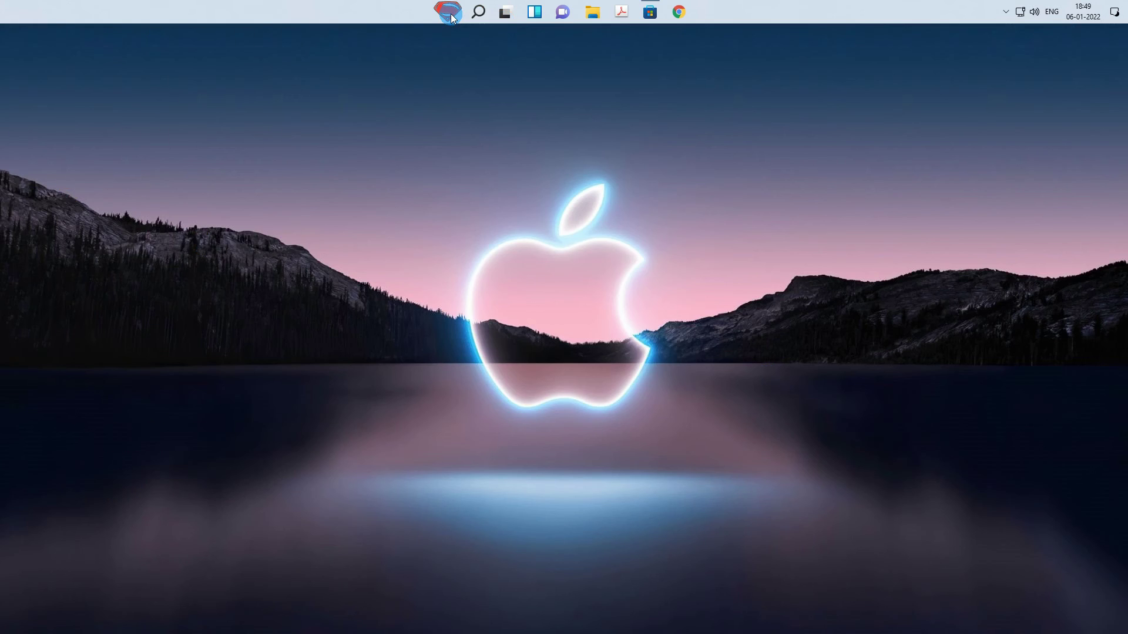
click(448, 13)
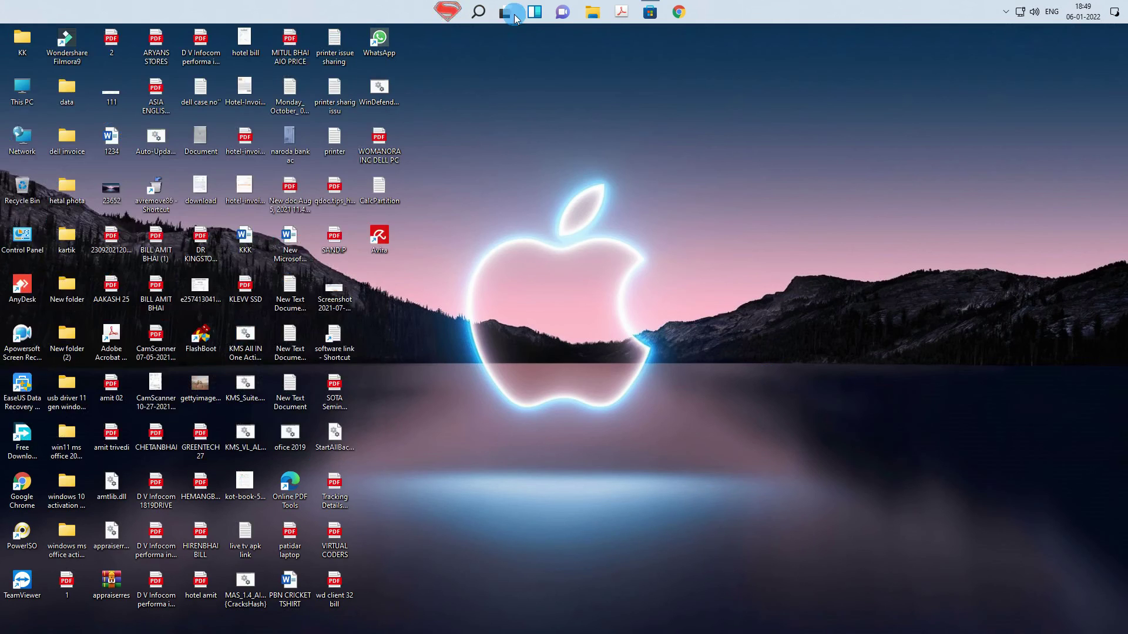
Return to the Avira Security page in Microsoft Store and check its installation status.
click(649, 12)
click(212, 310)
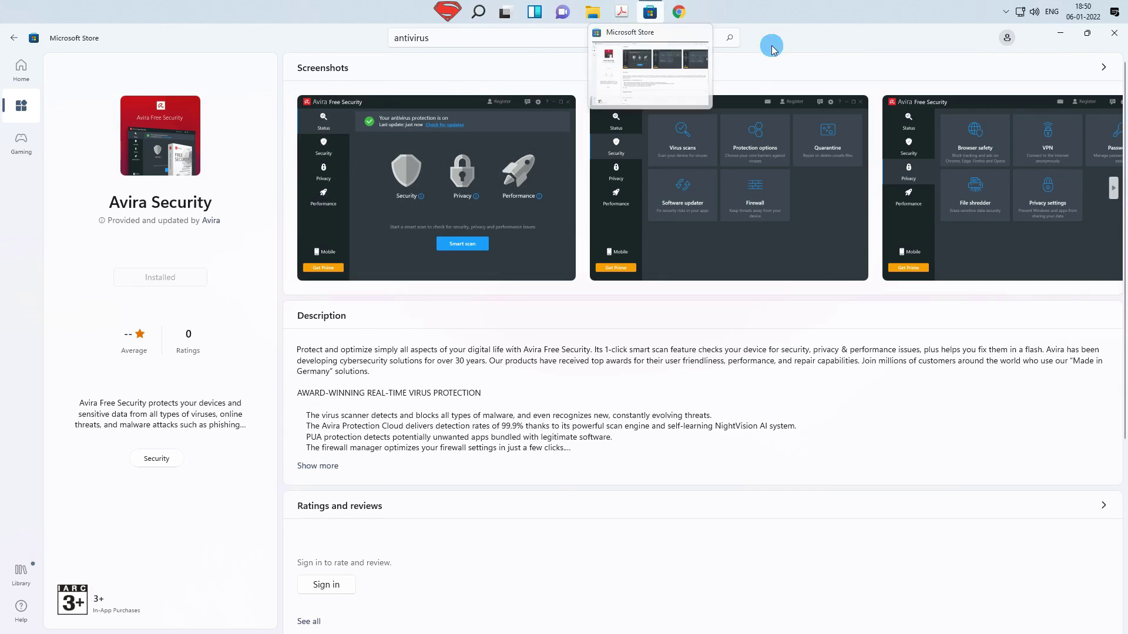
click(1005, 11)
click(1005, 11)
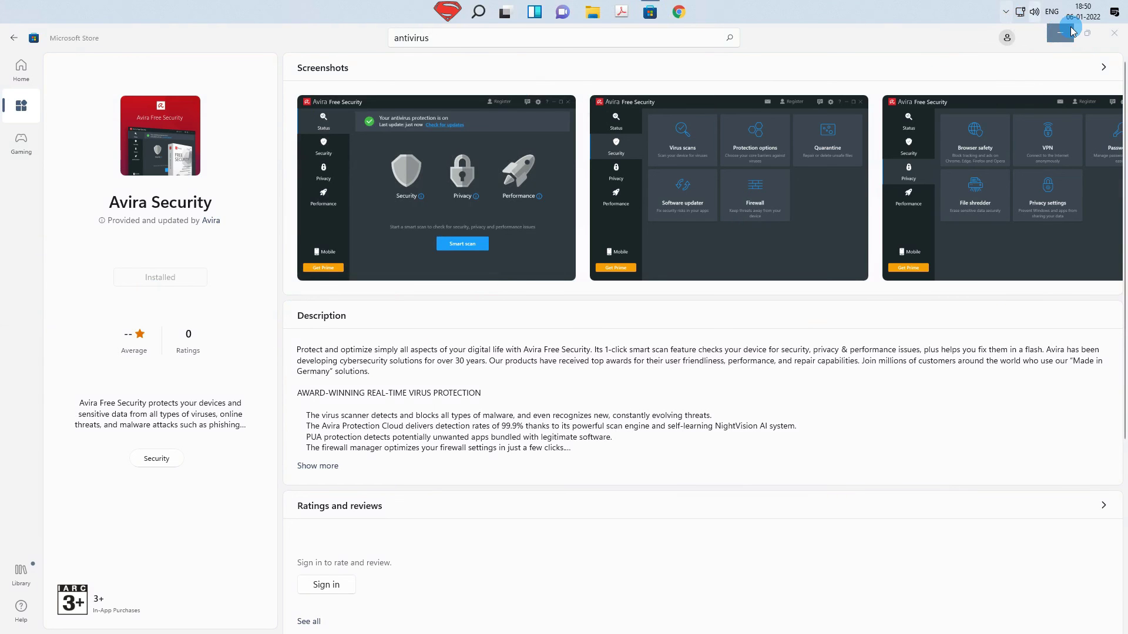
Minimize Microsoft Store and open Avira Security through its hidden system tray icon.
click(1070, 27)
click(1010, 16)
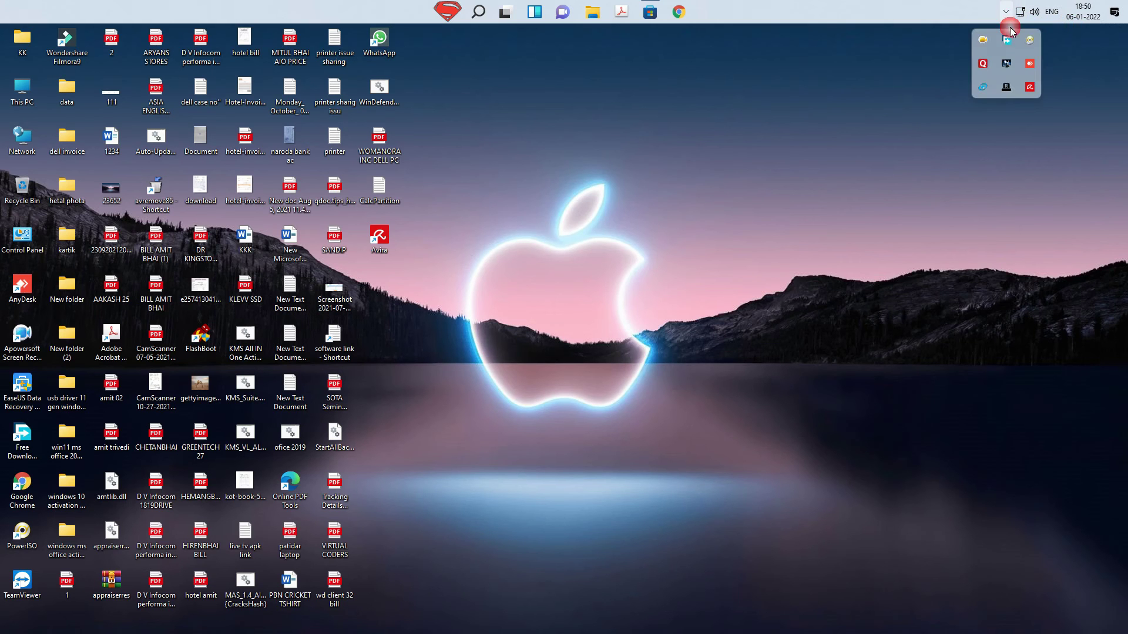
right_click(1029, 87)
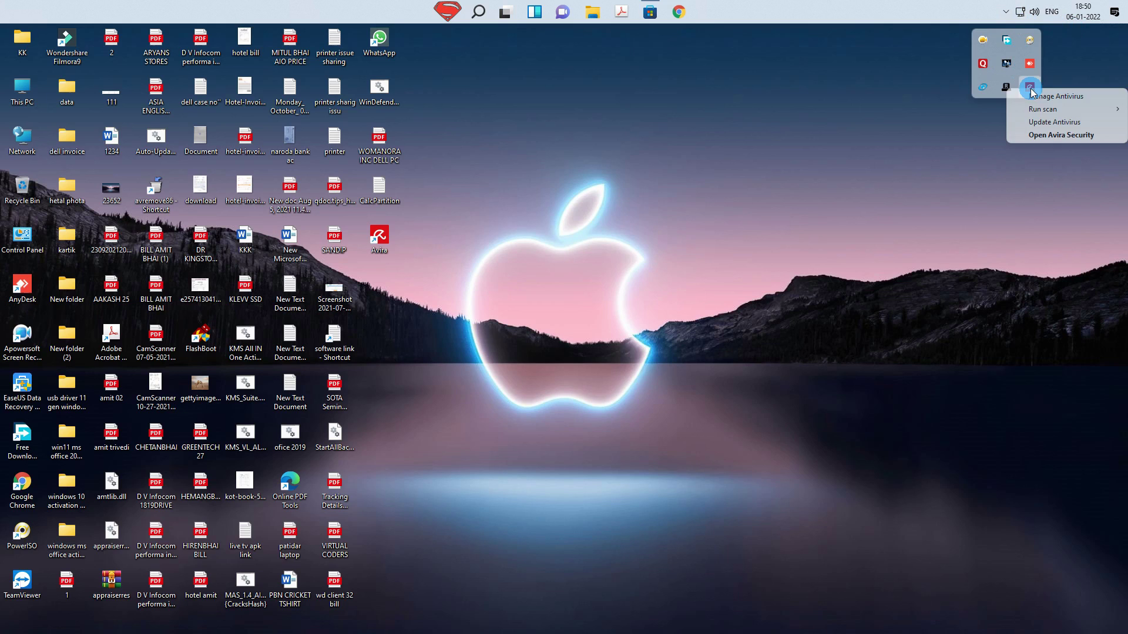
click(1033, 135)
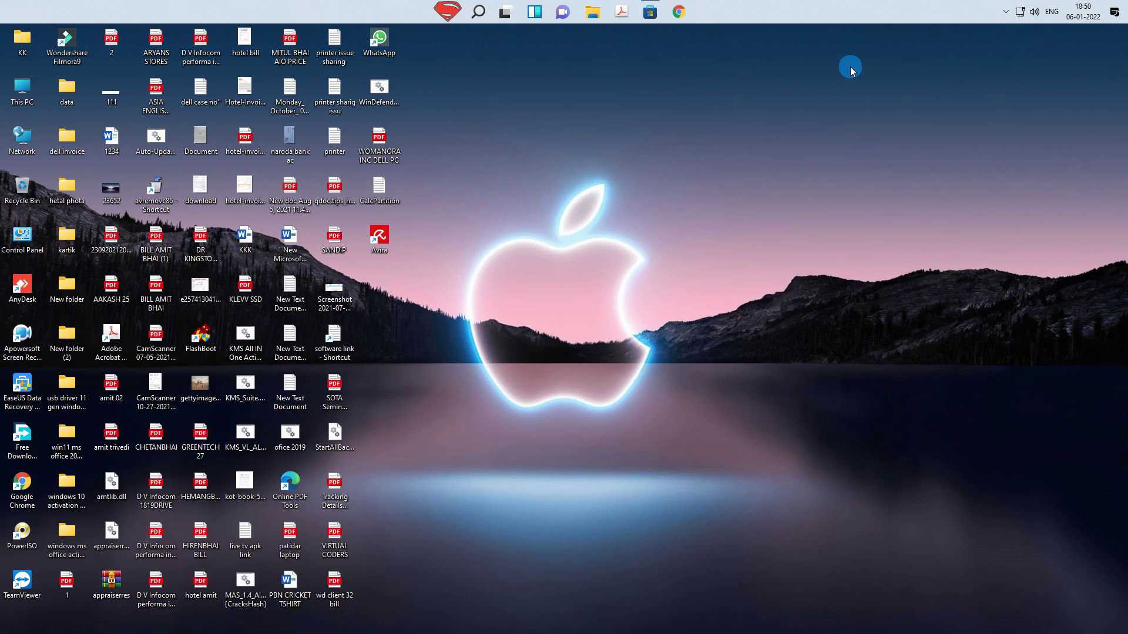
Bring the starting Avira Security window in front of Microsoft Store and postpone the smart scan offered in its update notice.
click(649, 12)
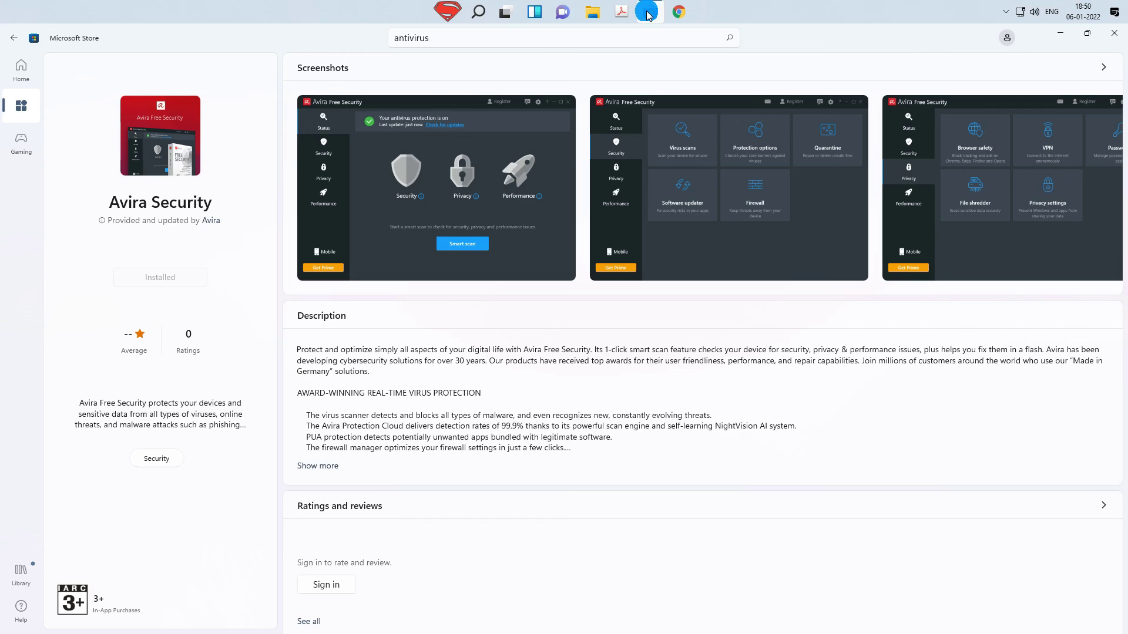
click(648, 14)
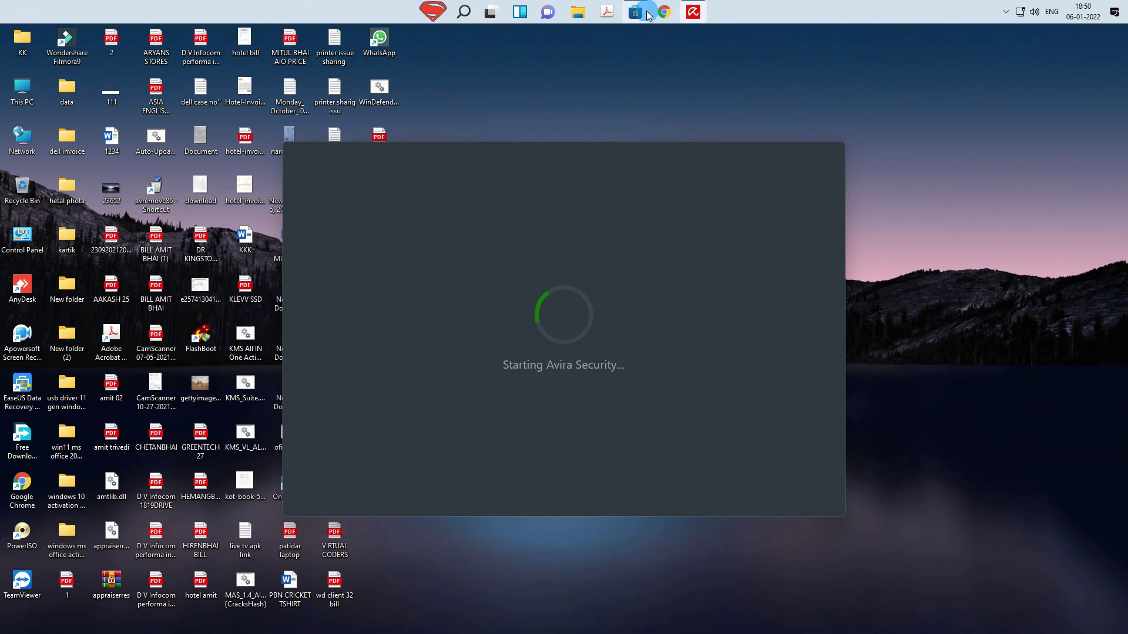
click(647, 14)
click(693, 12)
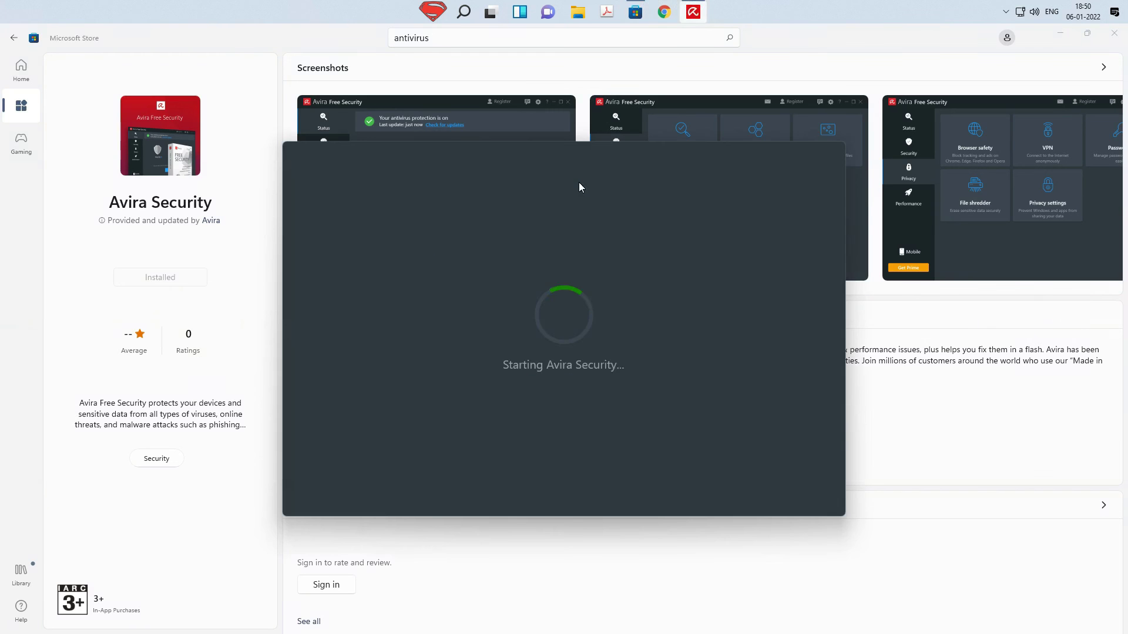
click(938, 555)
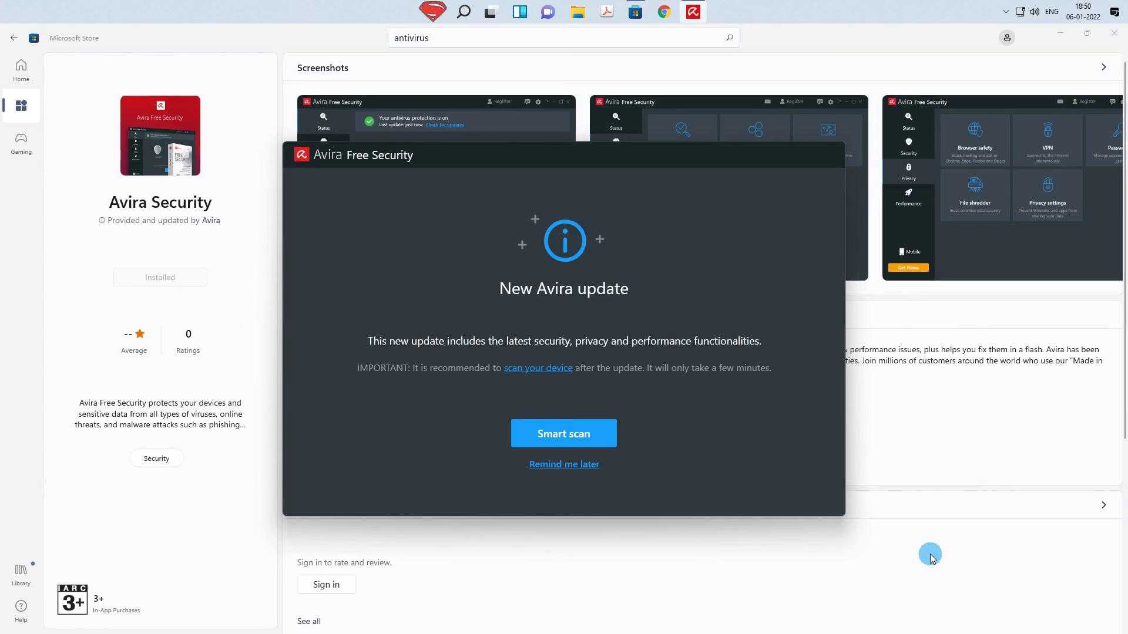
click(575, 465)
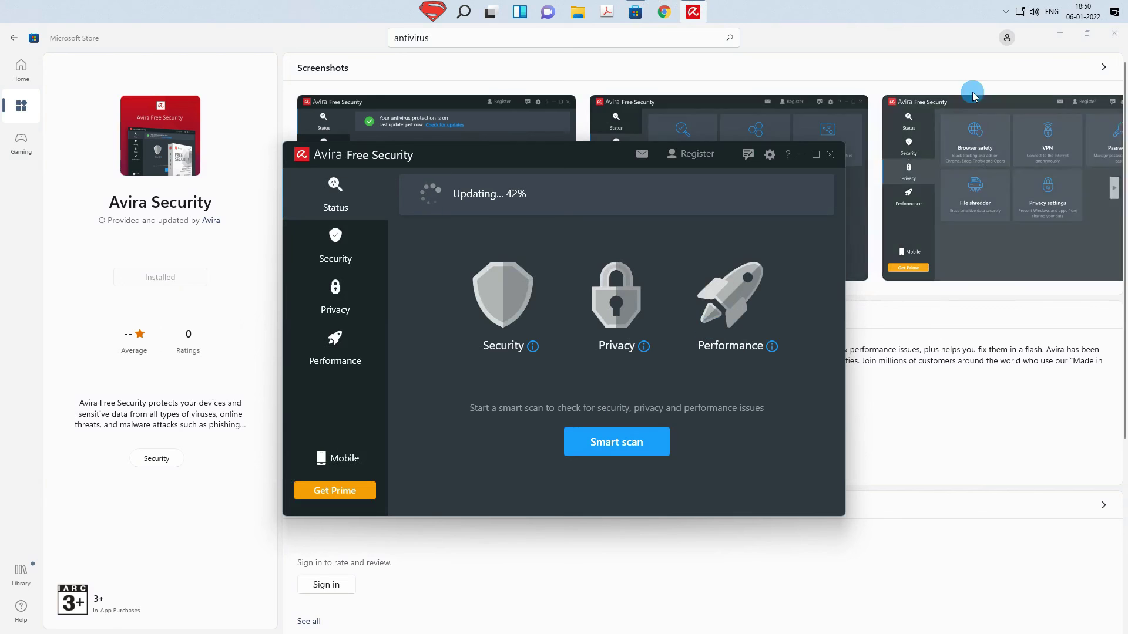
Minimize Microsoft Store behind Avira and look through Avira's Security, Privacy, Performance and Status sections.
click(1053, 36)
drag(458, 159, 553, 92)
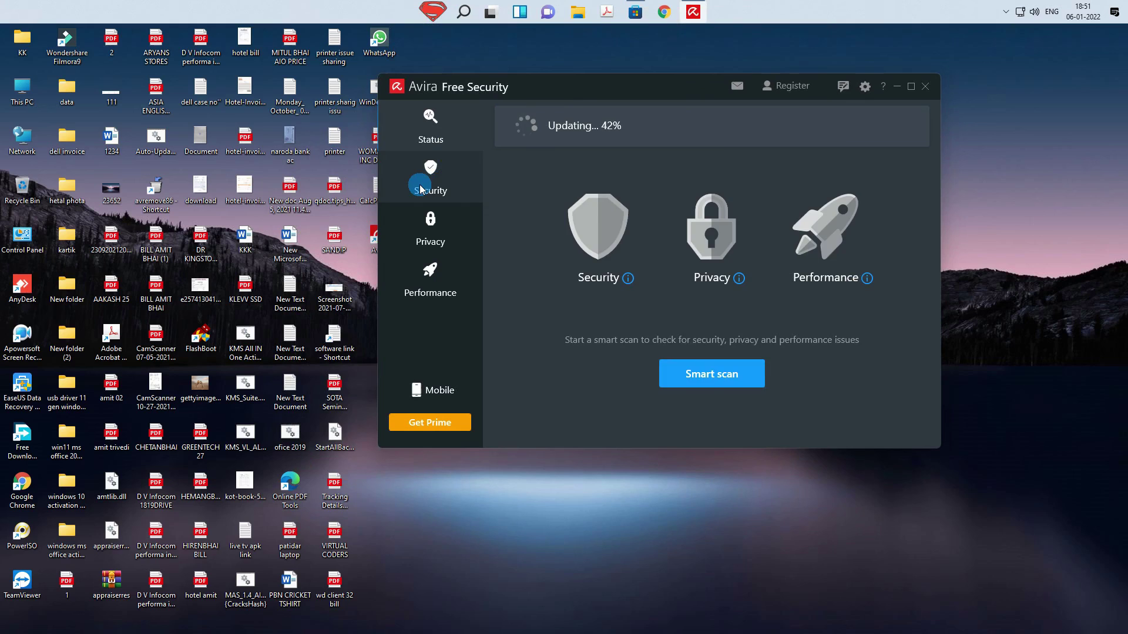
click(420, 185)
click(419, 230)
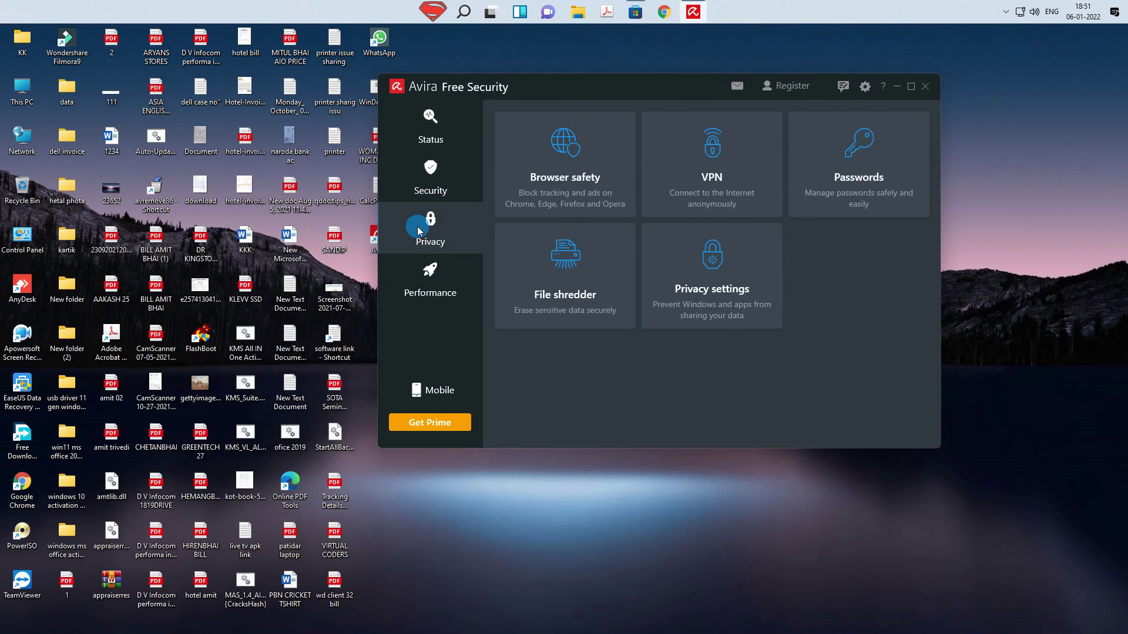
click(413, 269)
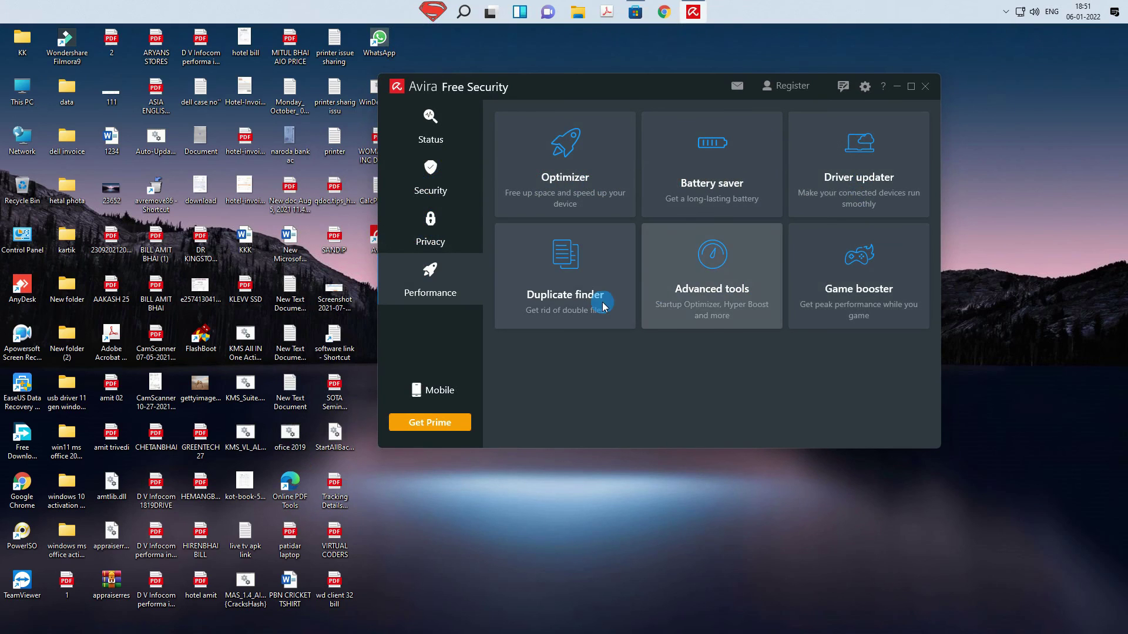
click(433, 226)
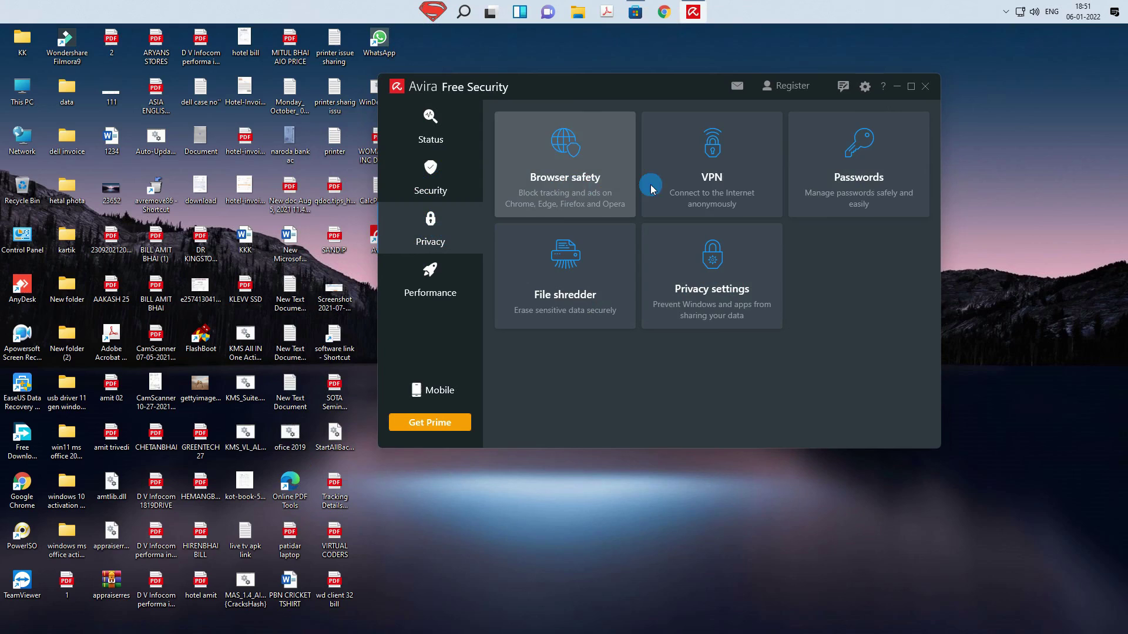
click(454, 171)
click(440, 125)
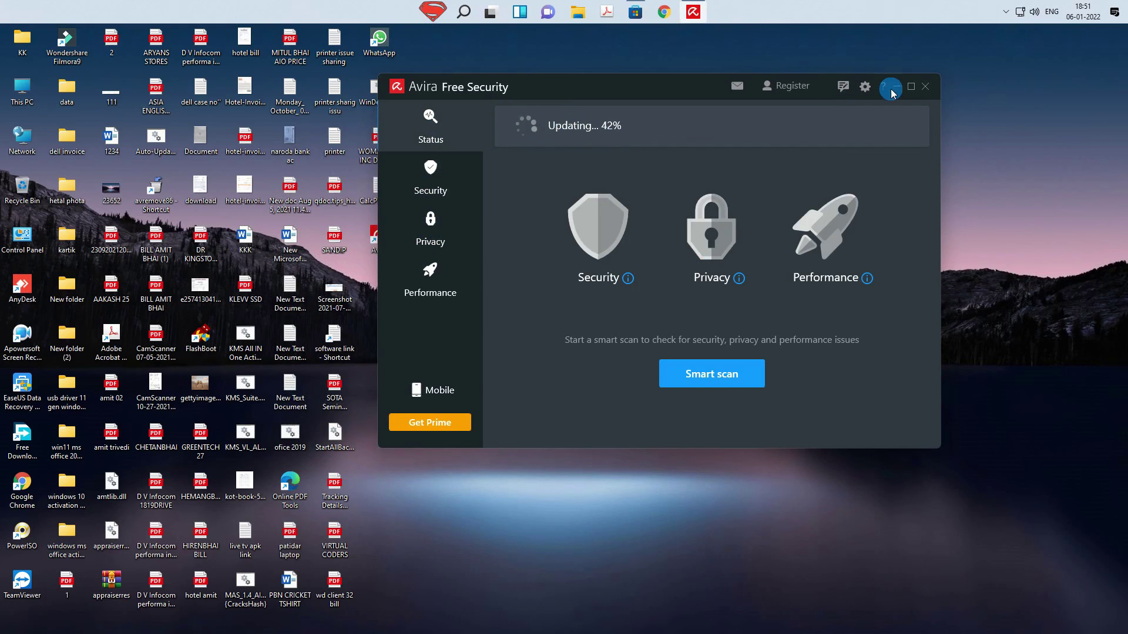
Close the Avira Free Security window and show the hidden system tray icons.
click(925, 86)
click(1006, 17)
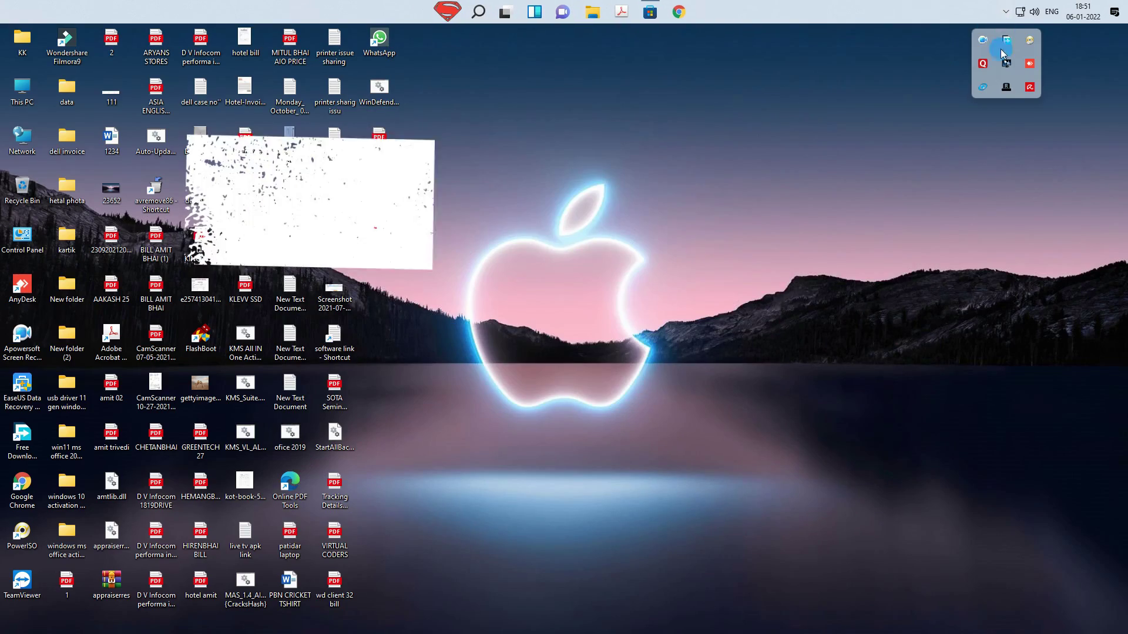